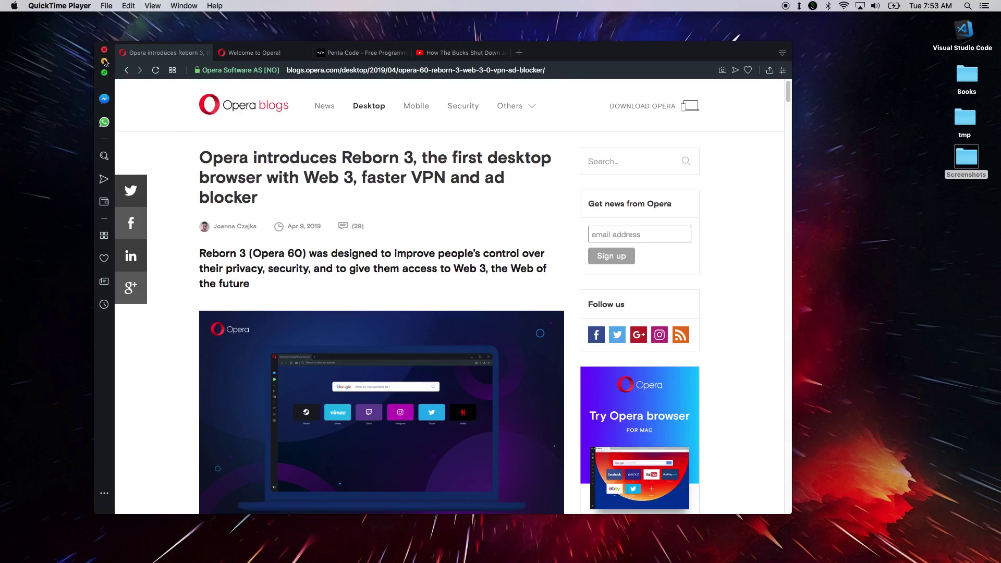
Nudge the Opera window up and switch to the 'Welcome to Opera!' tab.
drag(612, 57, 605, 46)
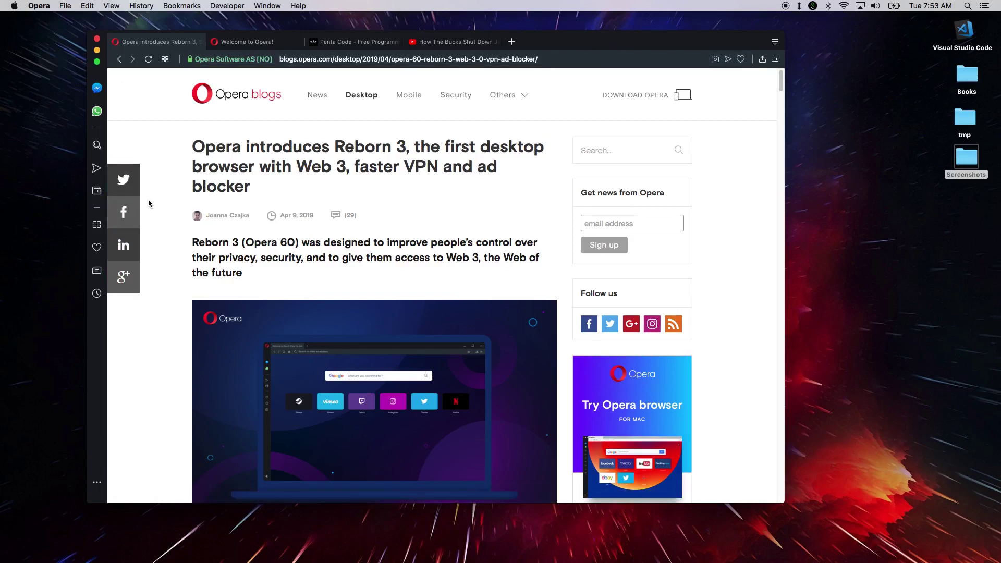
click(256, 42)
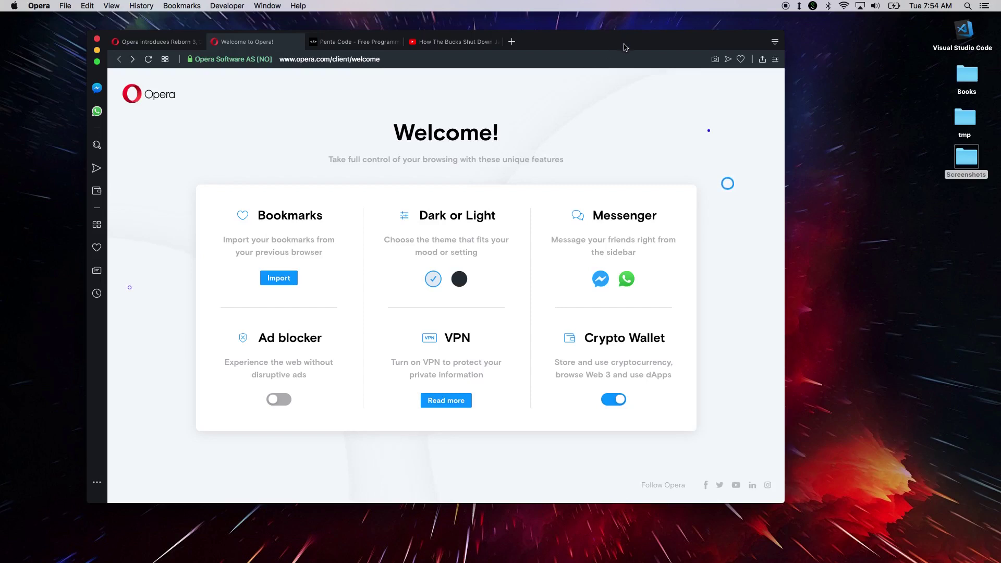
Move the window lower, preview the light theme, then return to the dark theme.
drag(615, 45, 609, 62)
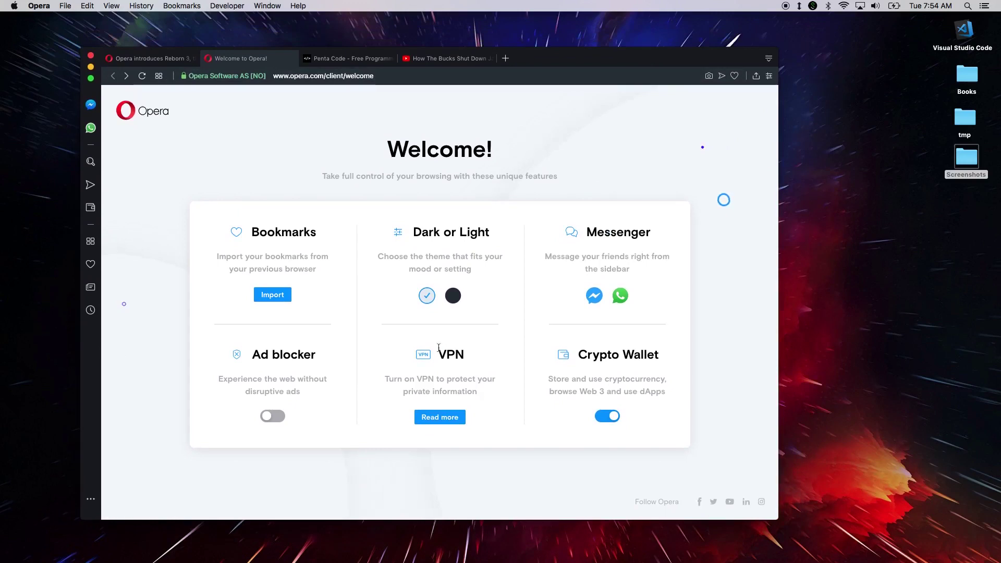
click(427, 300)
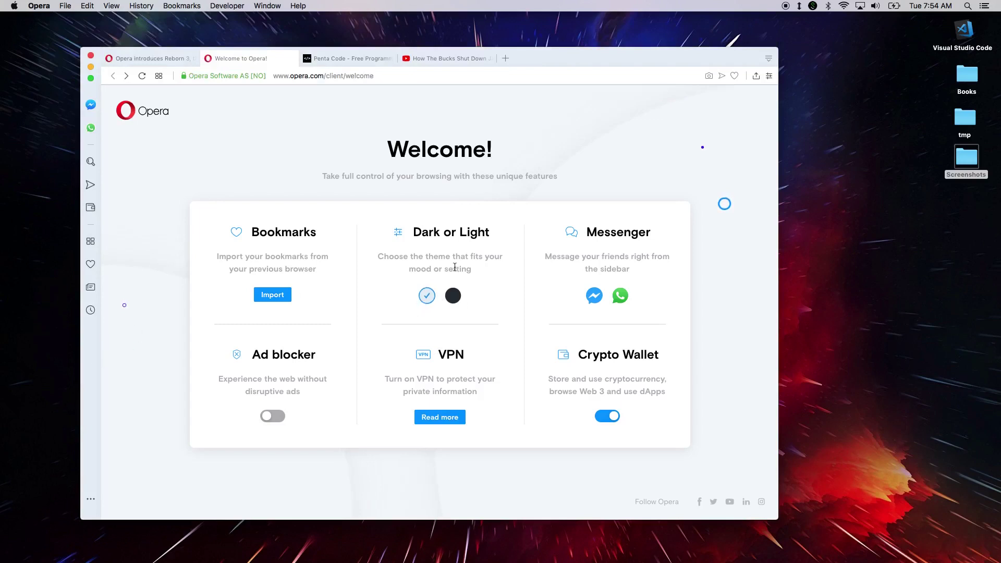
click(452, 296)
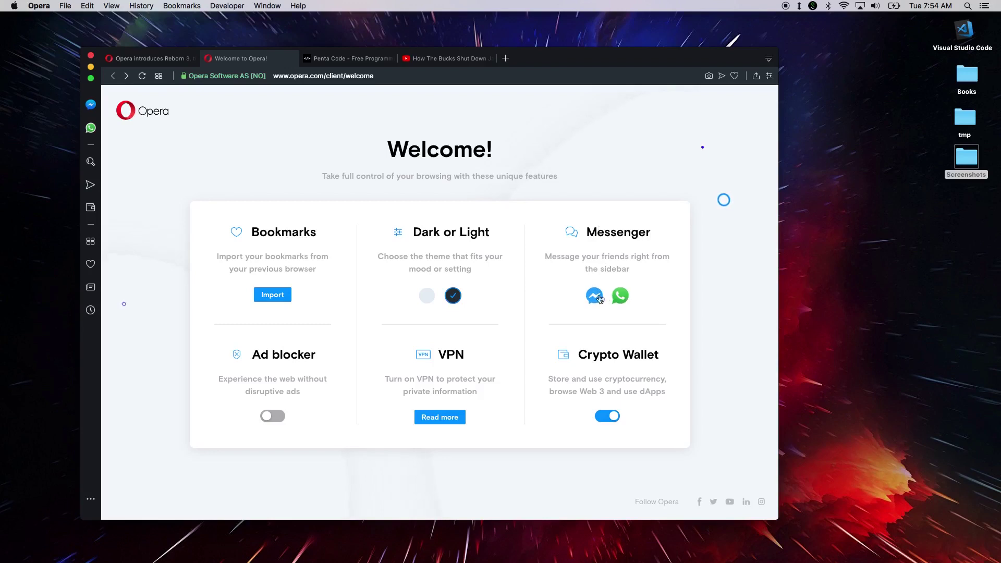
click(91, 105)
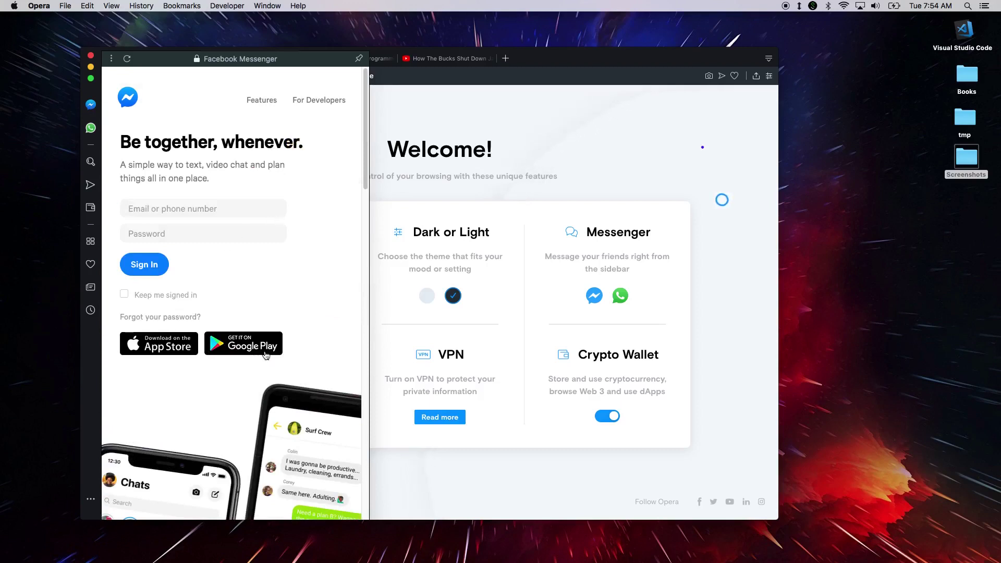
click(91, 128)
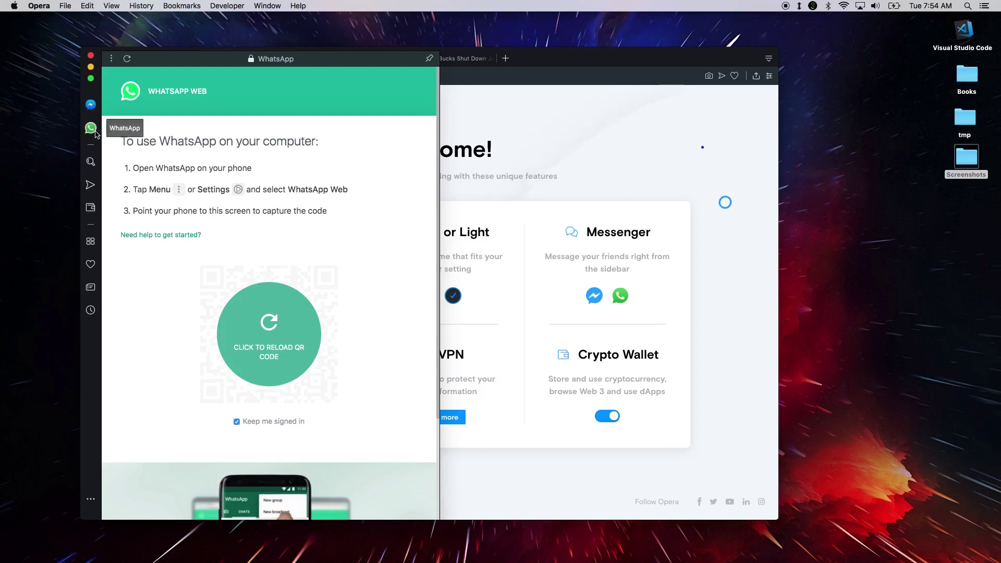
click(91, 127)
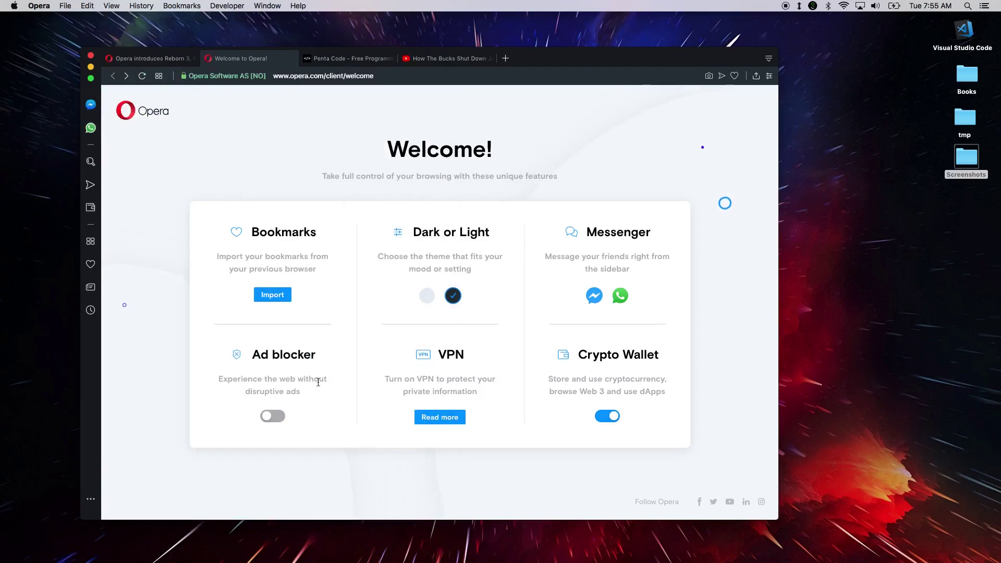
Enable the ad blocker, reload YouTube, then check and dismiss the Welcome page's ad-block stats.
click(273, 418)
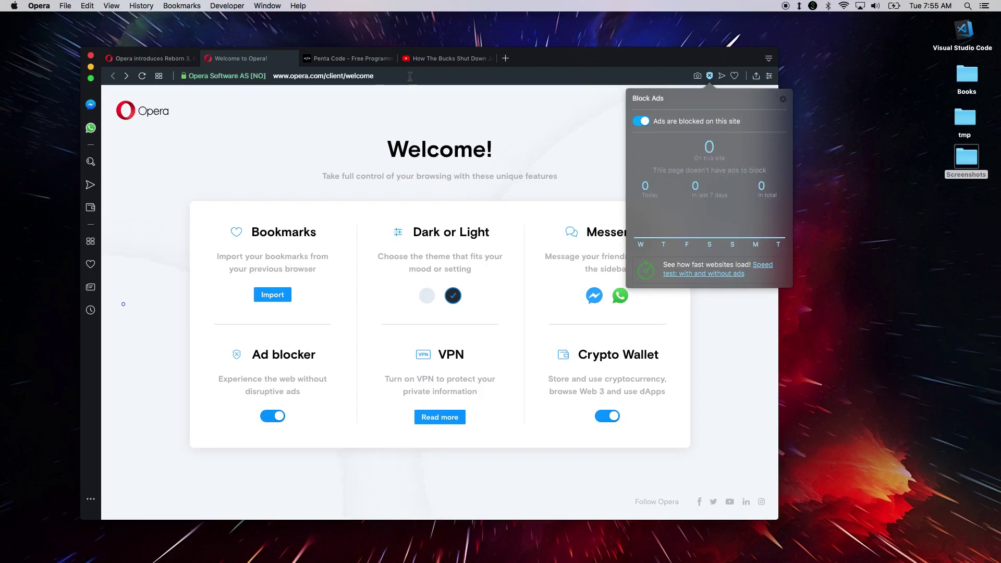
mouse_move(450, 58)
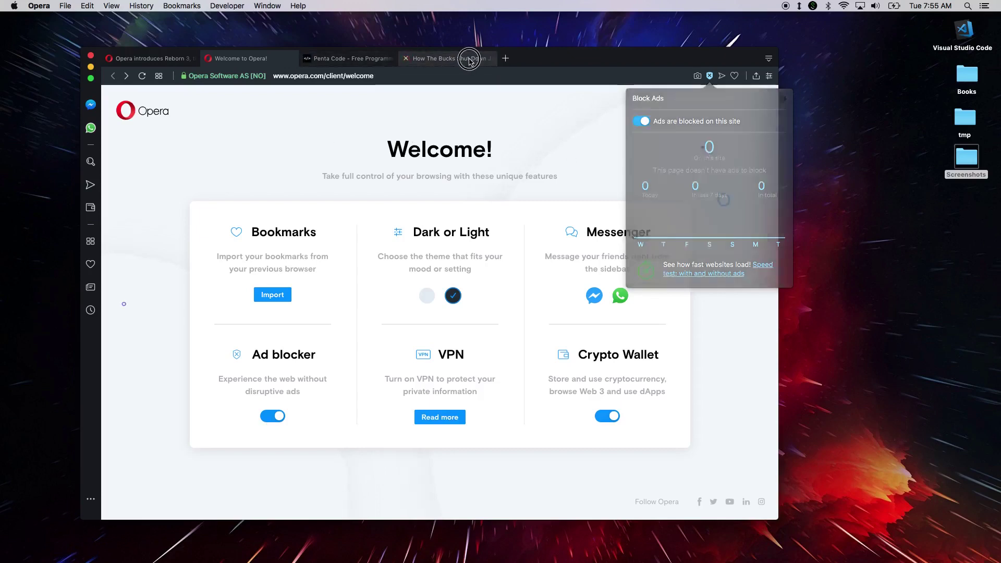
click(469, 59)
click(143, 76)
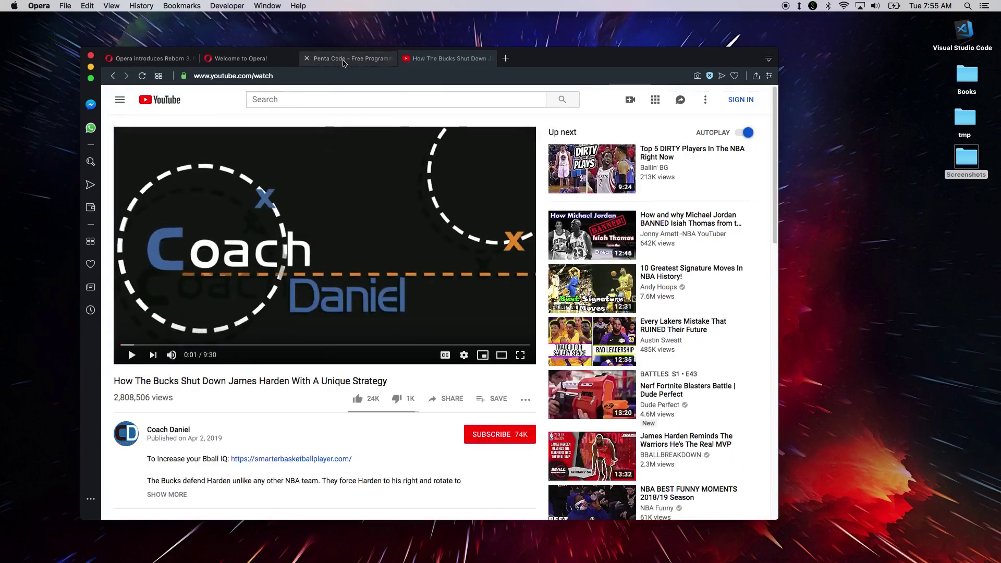
click(234, 57)
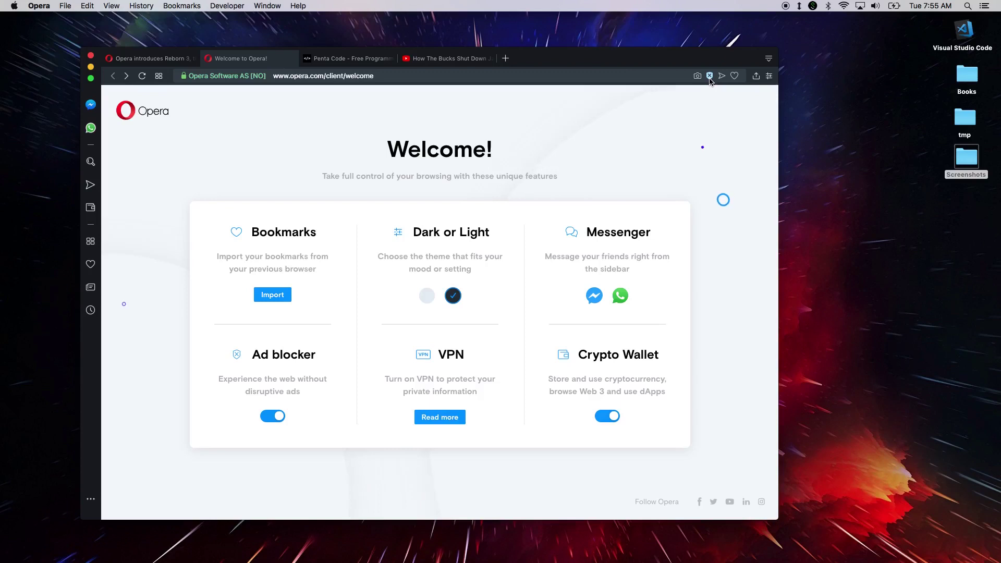
click(709, 76)
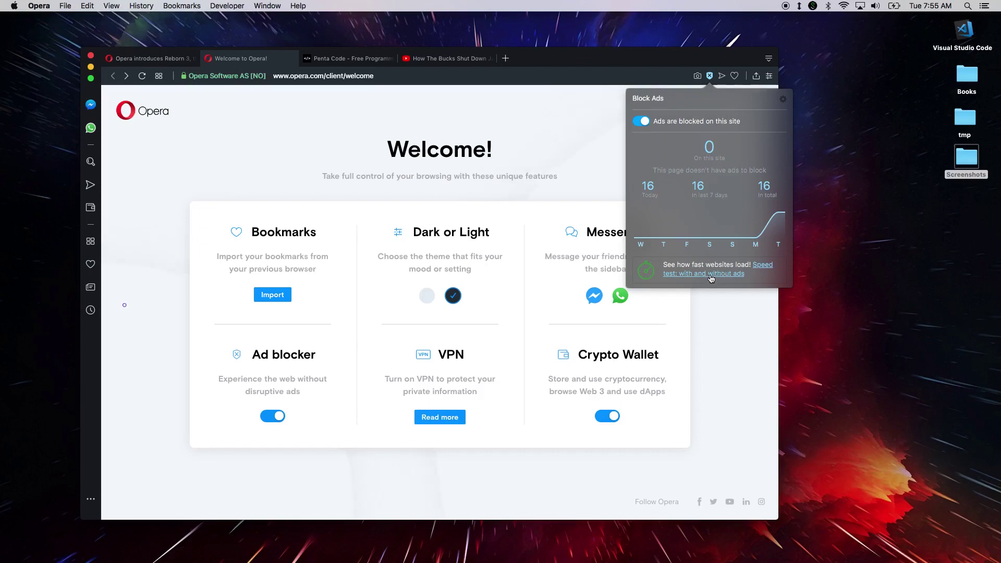
click(721, 332)
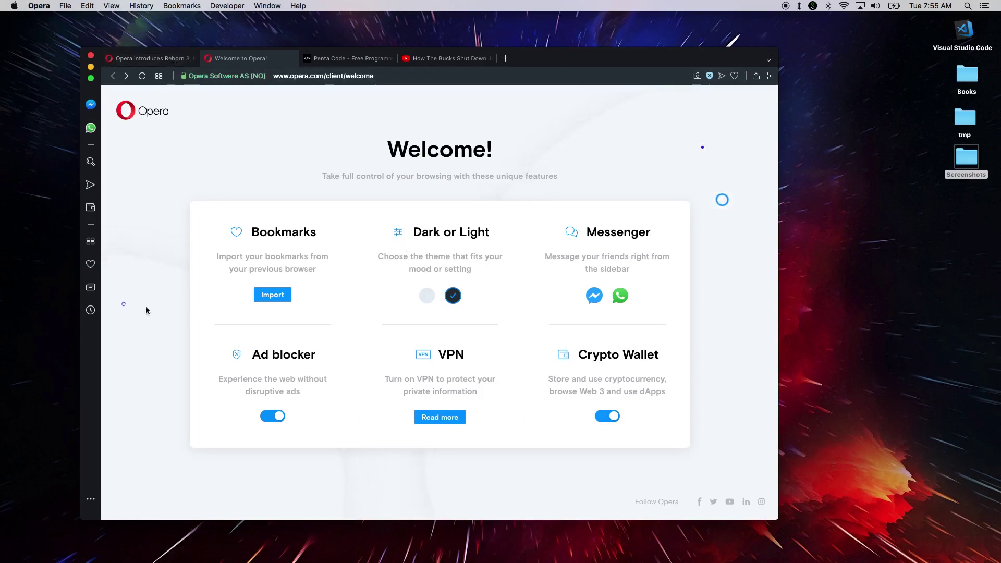
Open the Free VPN page, glance at the sidebar customization options, and reload the page.
click(439, 417)
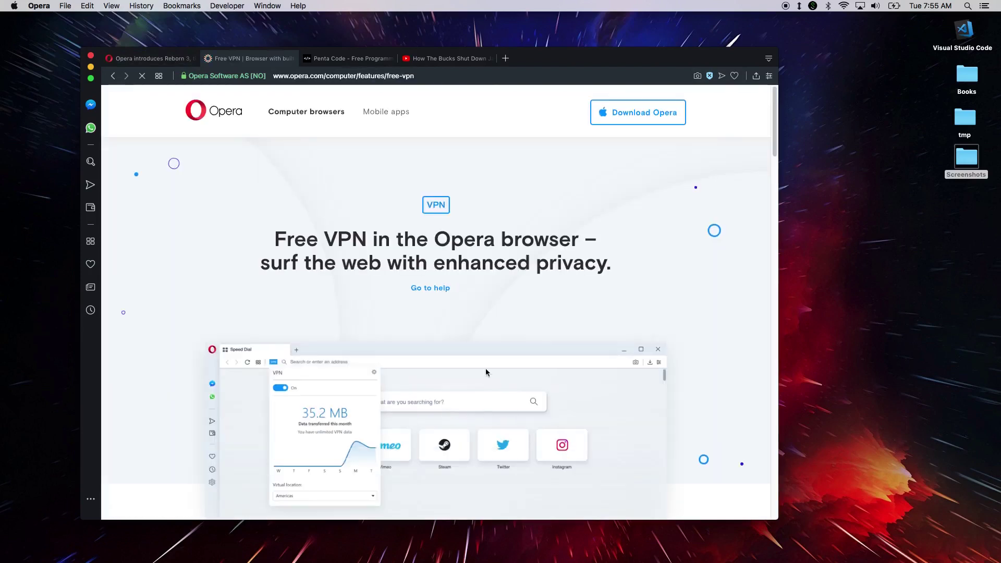
scroll(673, 321, down, 5)
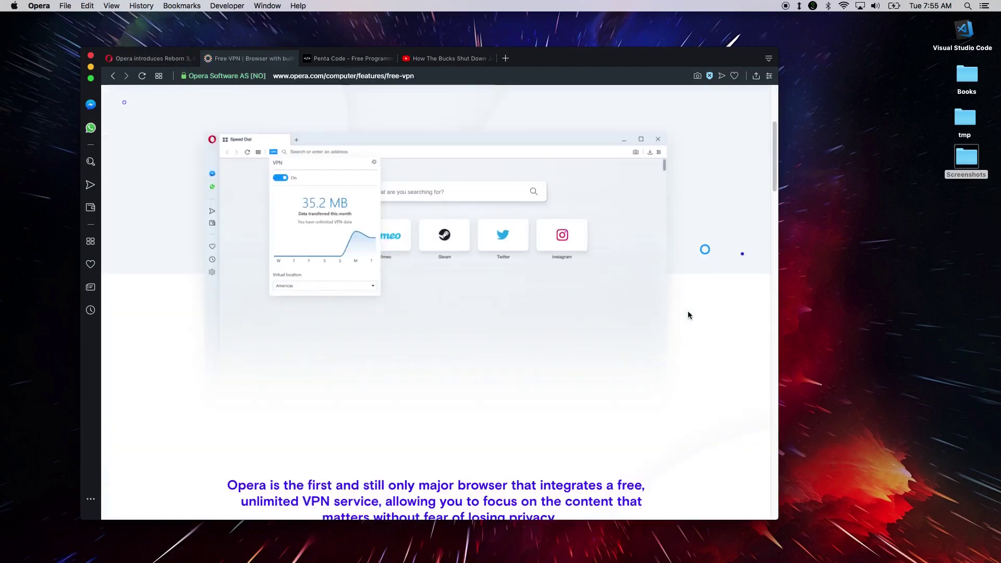
scroll(319, 274, down, 3)
scroll(318, 275, down, 3)
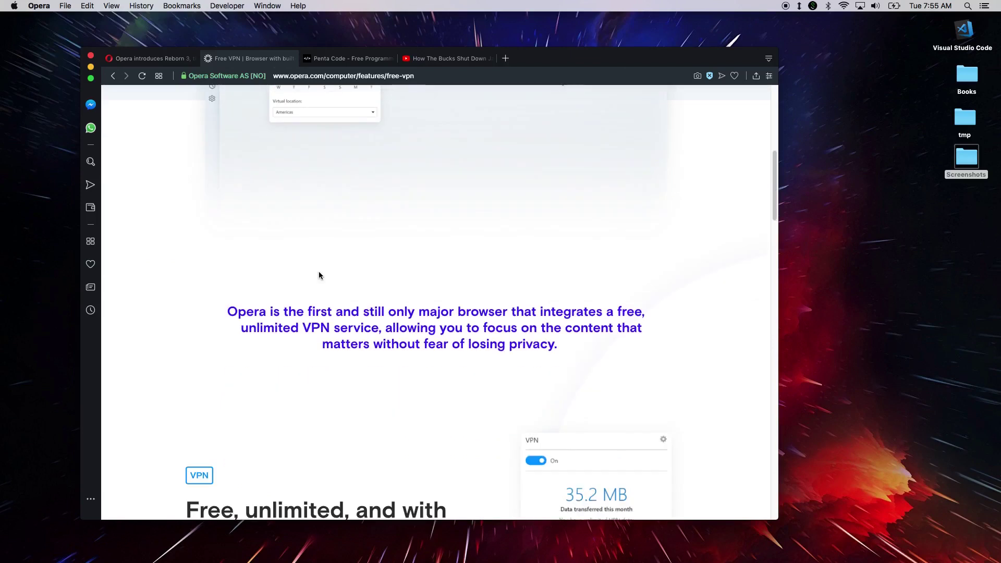
scroll(318, 272, down, 2)
scroll(318, 271, down, 3)
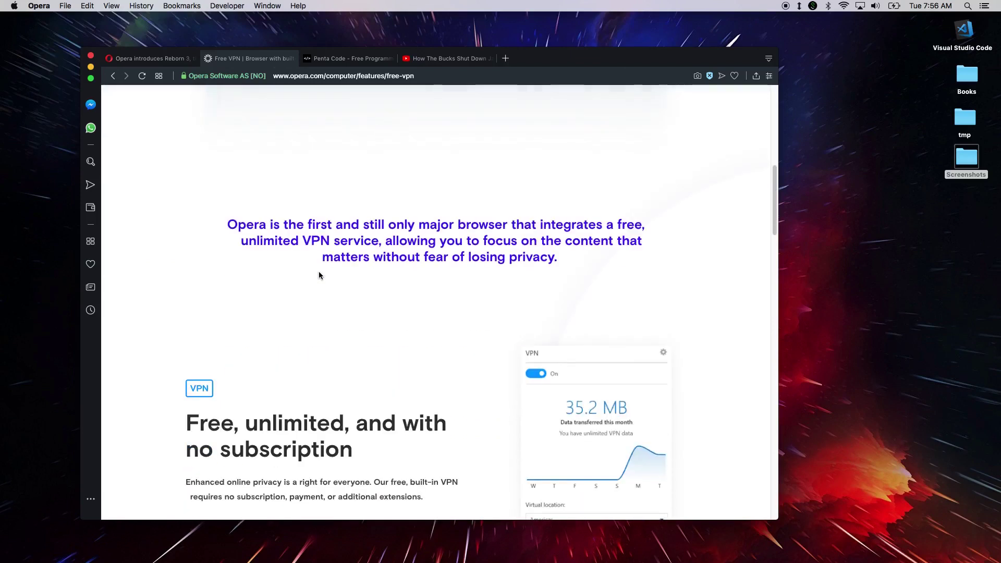
scroll(318, 271, down, 2)
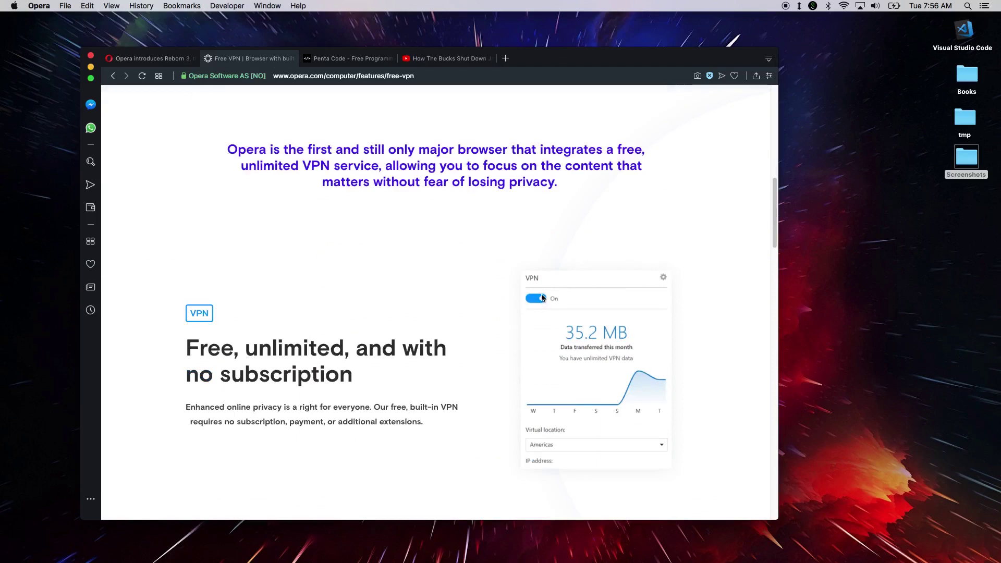
scroll(543, 297, down, 2)
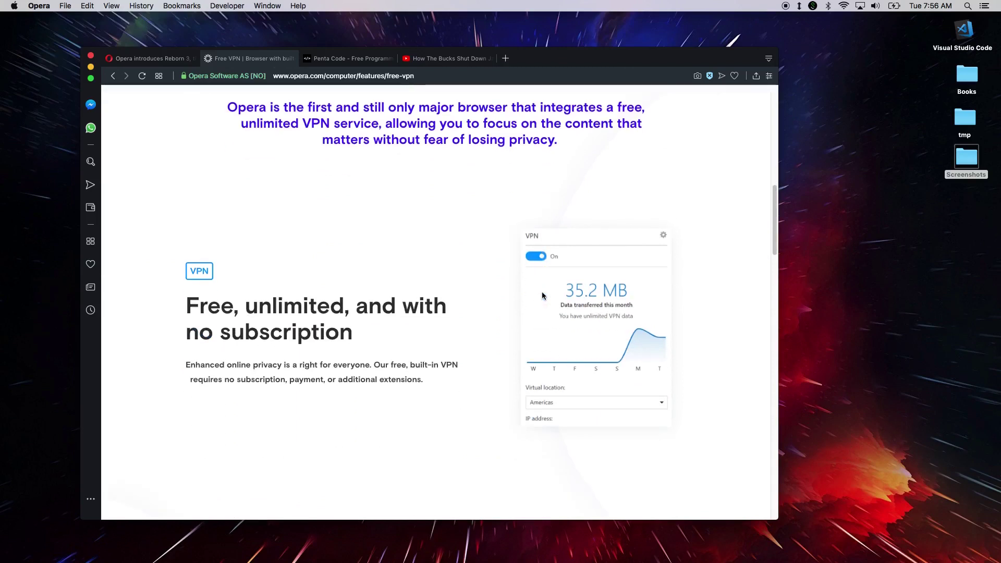
scroll(542, 298, down, 5)
scroll(543, 296, down, 5)
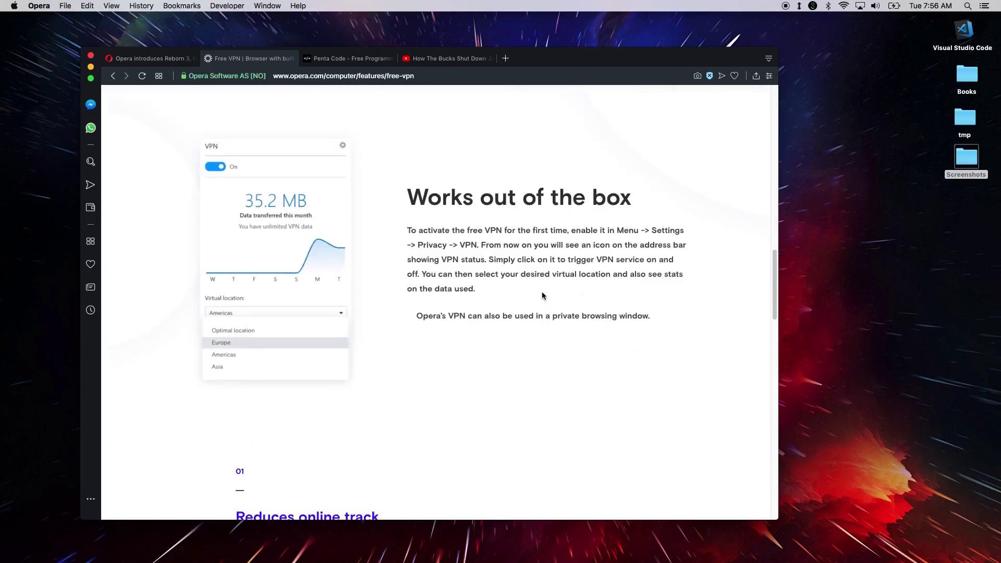
click(91, 499)
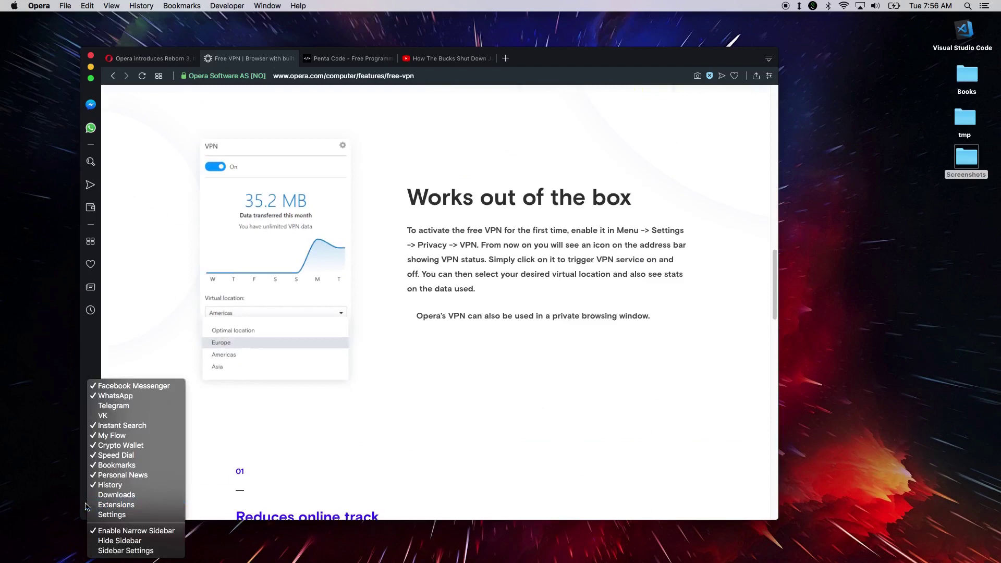
click(301, 405)
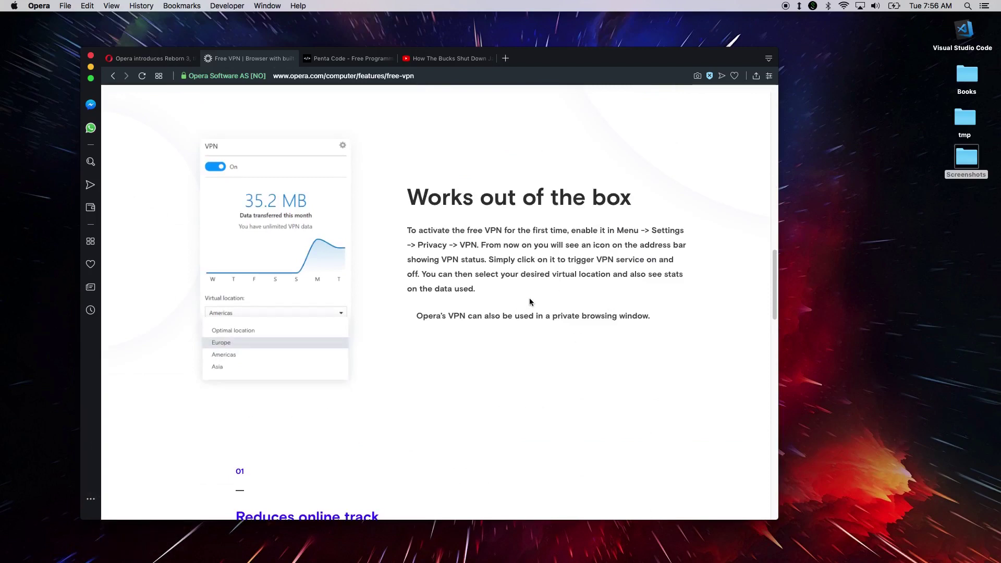
scroll(530, 302, down, 5)
scroll(531, 299, down, 5)
scroll(532, 290, down, 4)
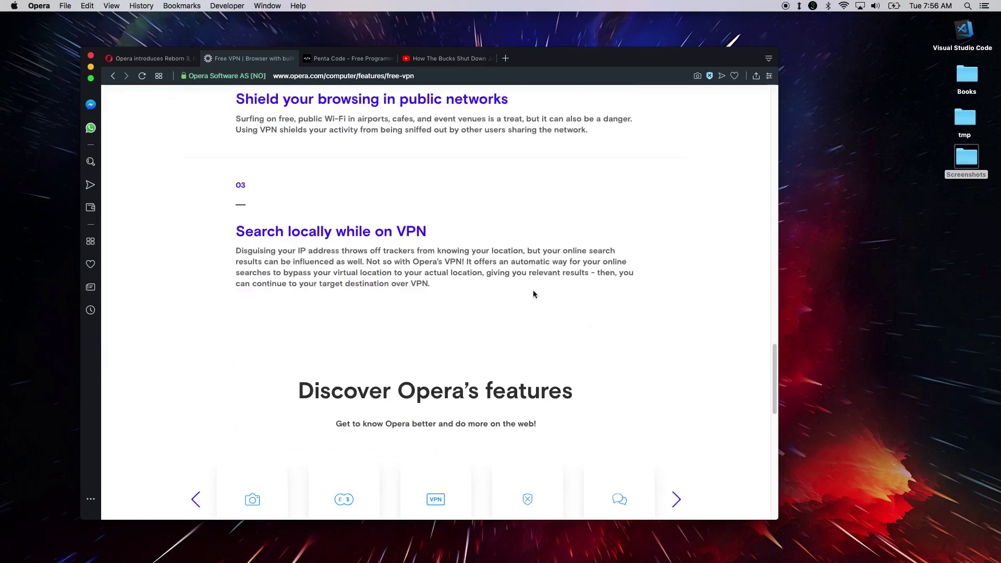
scroll(532, 290, down, 8)
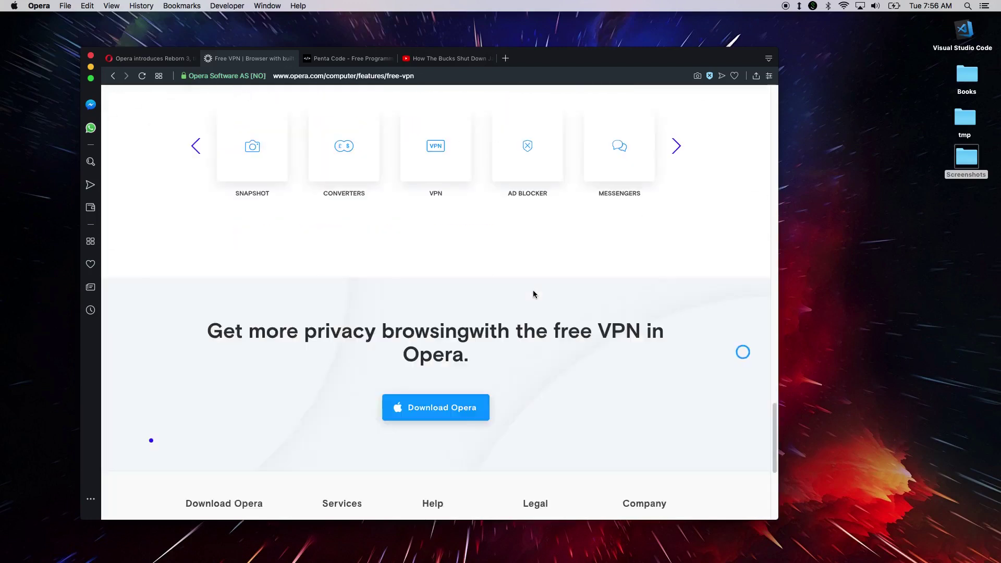
click(435, 160)
scroll(437, 149, down, 6)
scroll(571, 217, down, 8)
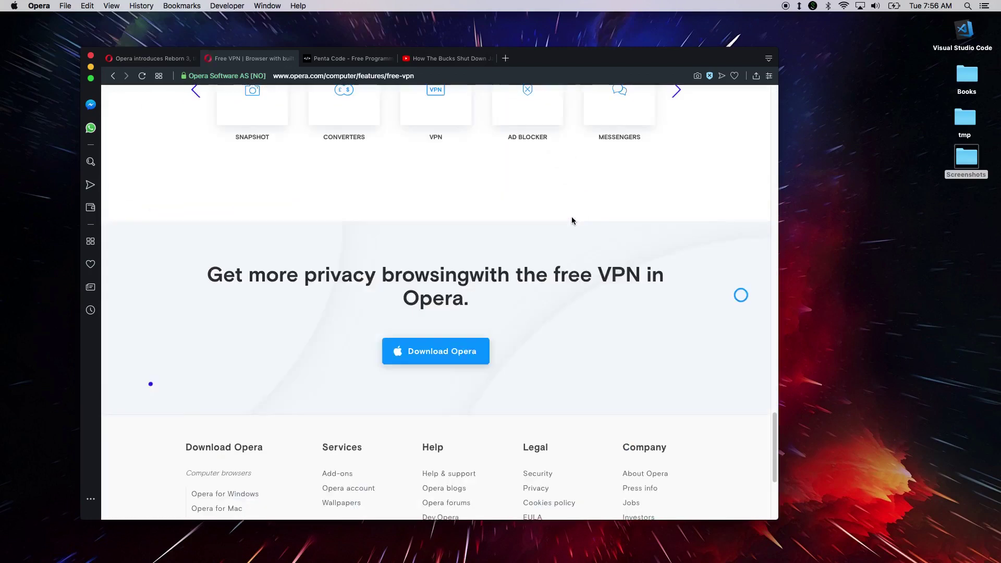
scroll(571, 217, down, 4)
scroll(571, 217, up, 10)
scroll(571, 216, up, 4)
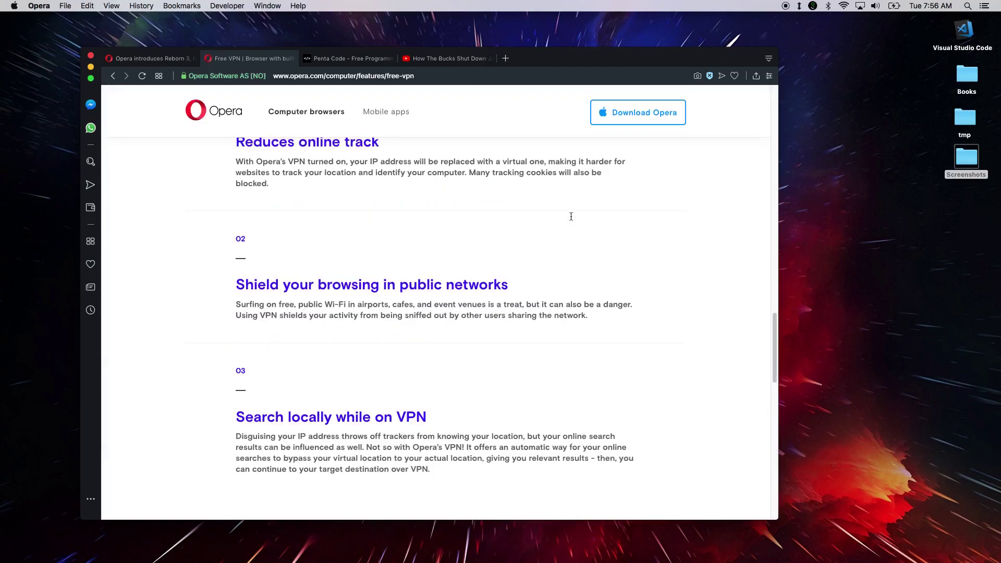
scroll(570, 217, up, 1)
scroll(571, 217, up, 6)
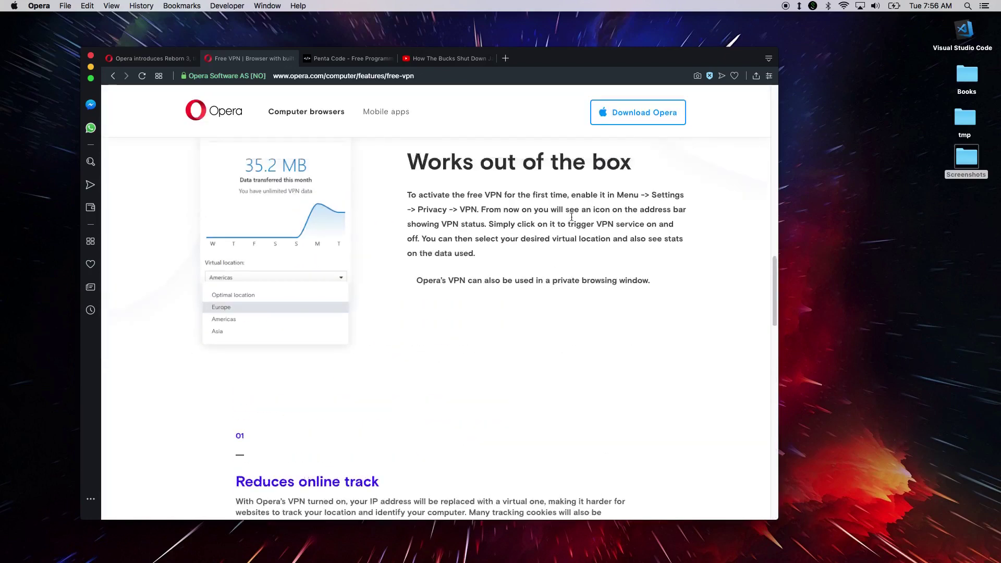
scroll(571, 217, up, 2)
scroll(570, 216, up, 2)
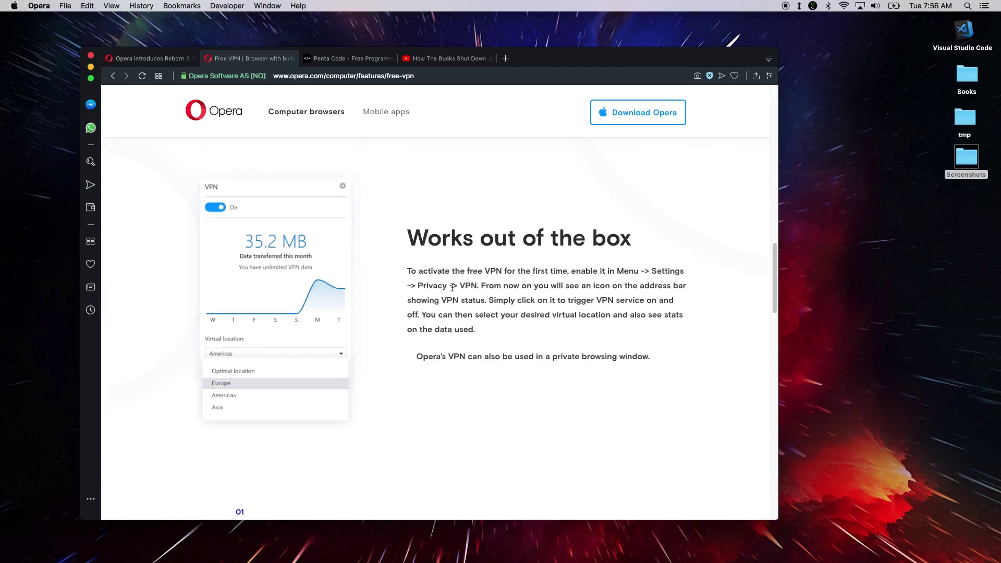
Turn on Enable VPN in settings, reached through Easy Setup, Advanced and a 'vpn' search.
click(768, 75)
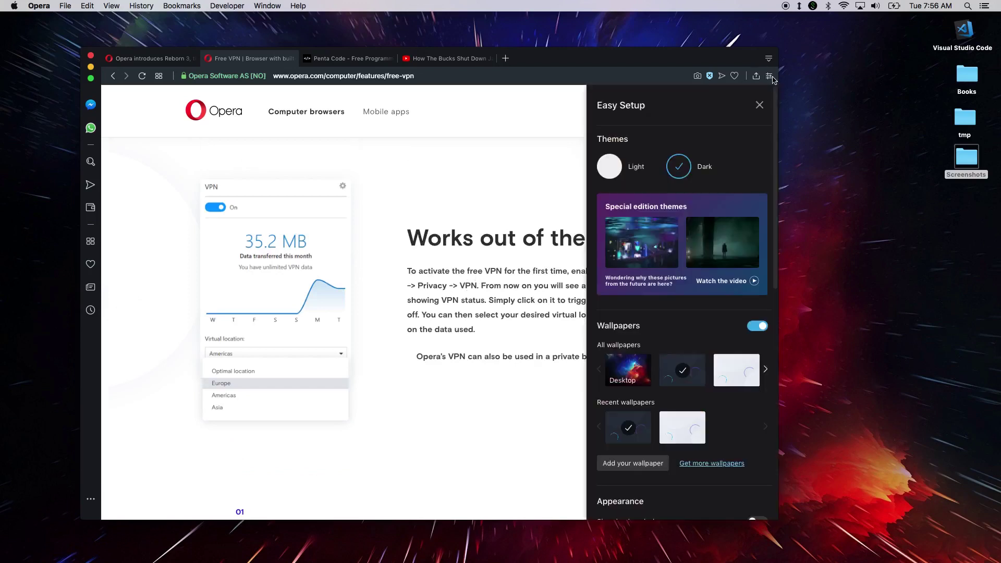
scroll(725, 196, down, 3)
scroll(725, 196, down, 5)
scroll(725, 196, down, 3)
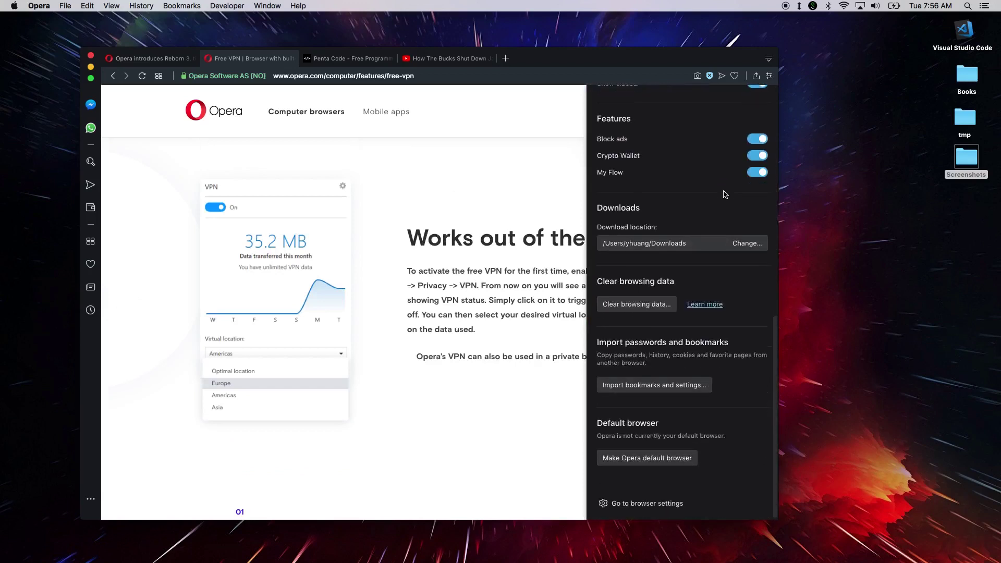
click(647, 503)
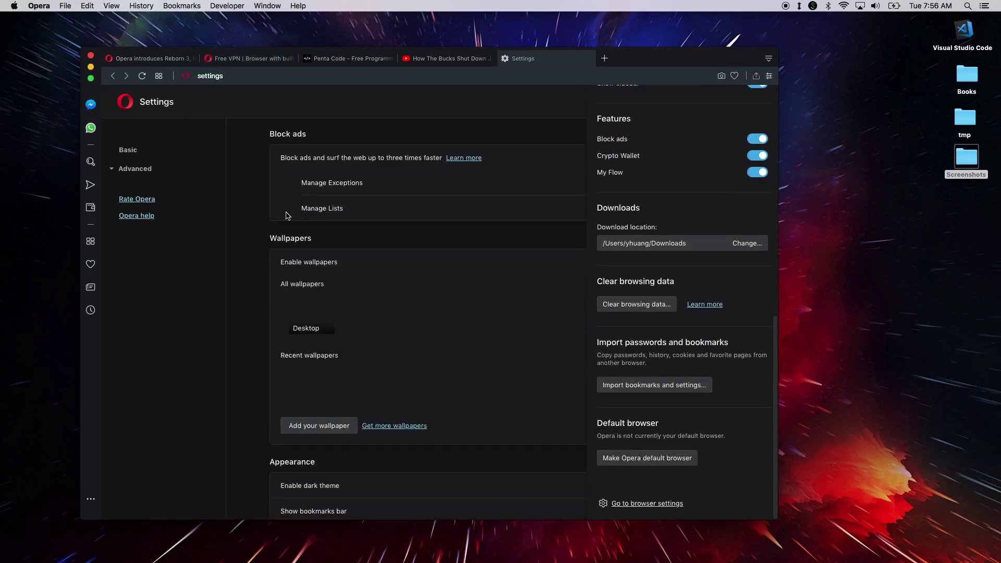
scroll(229, 242, down, 4)
scroll(231, 241, down, 3)
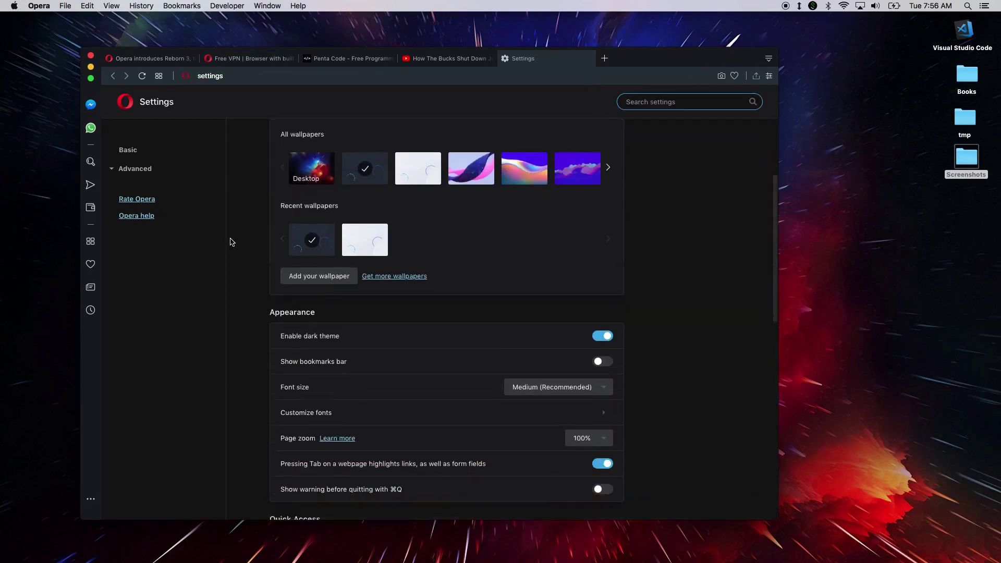
scroll(231, 241, down, 4)
scroll(232, 240, down, 4)
scroll(232, 239, down, 5)
scroll(232, 240, down, 3)
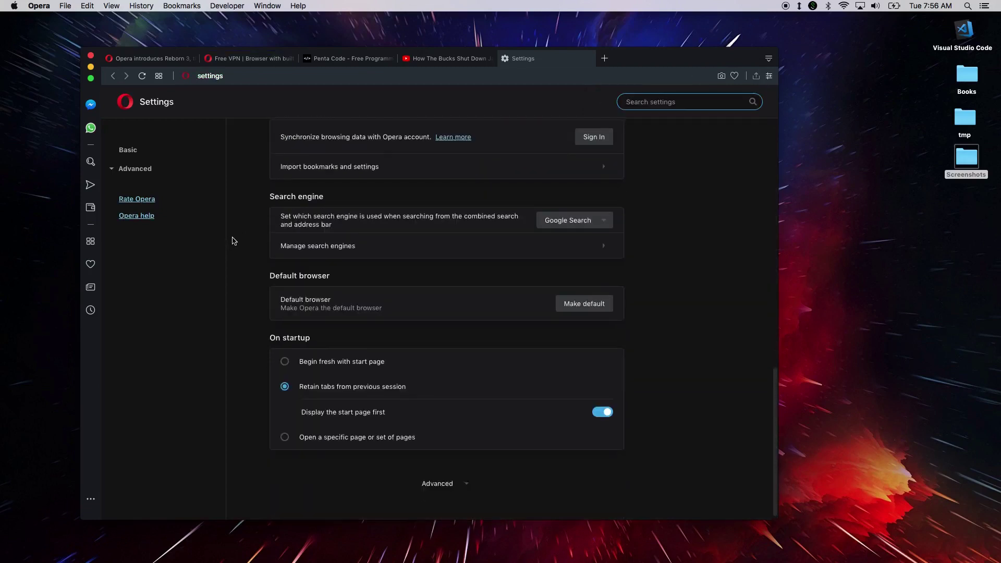
scroll(232, 239, down, 2)
click(449, 473)
scroll(266, 368, down, 5)
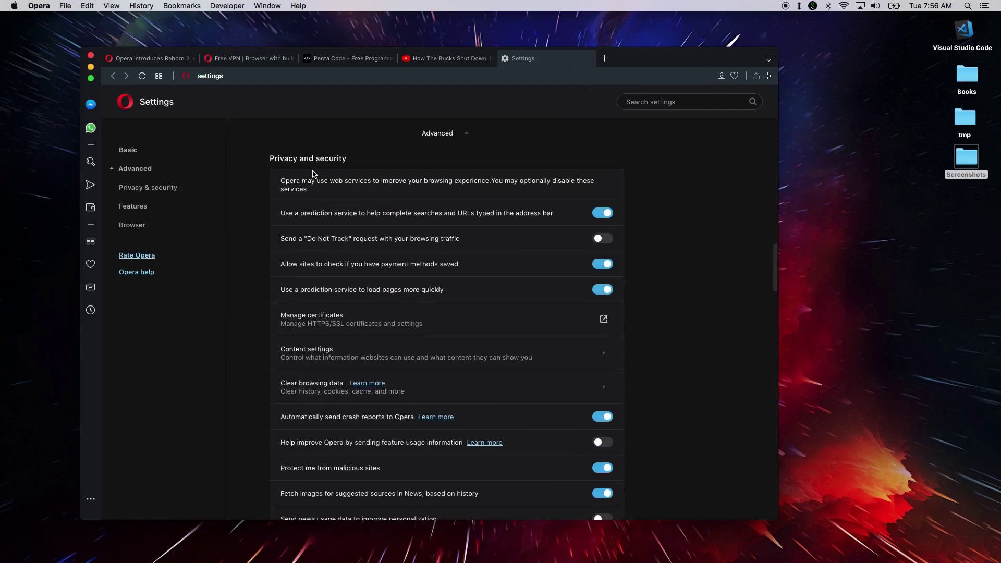
key(ctrl+f)
text(vpn)
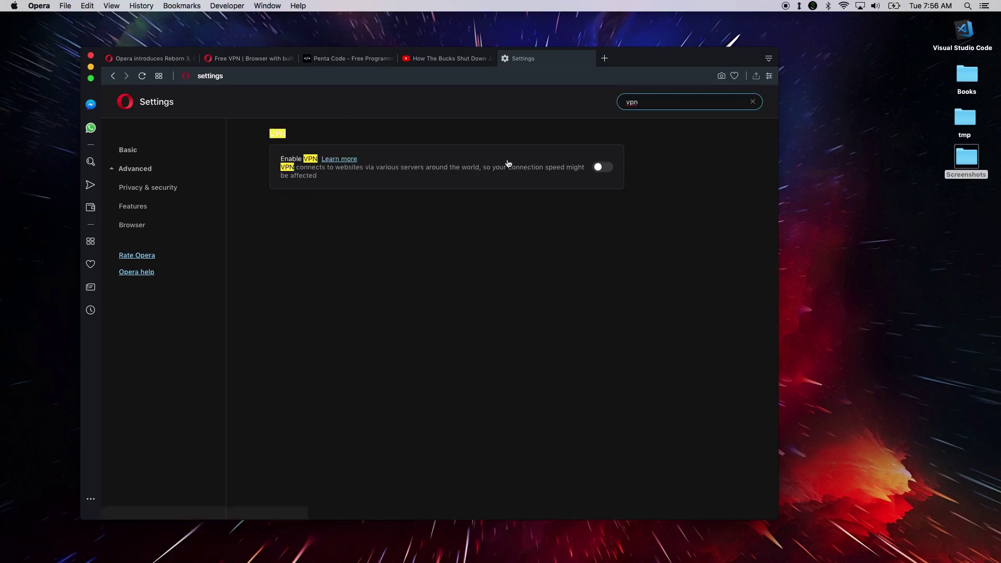
click(603, 168)
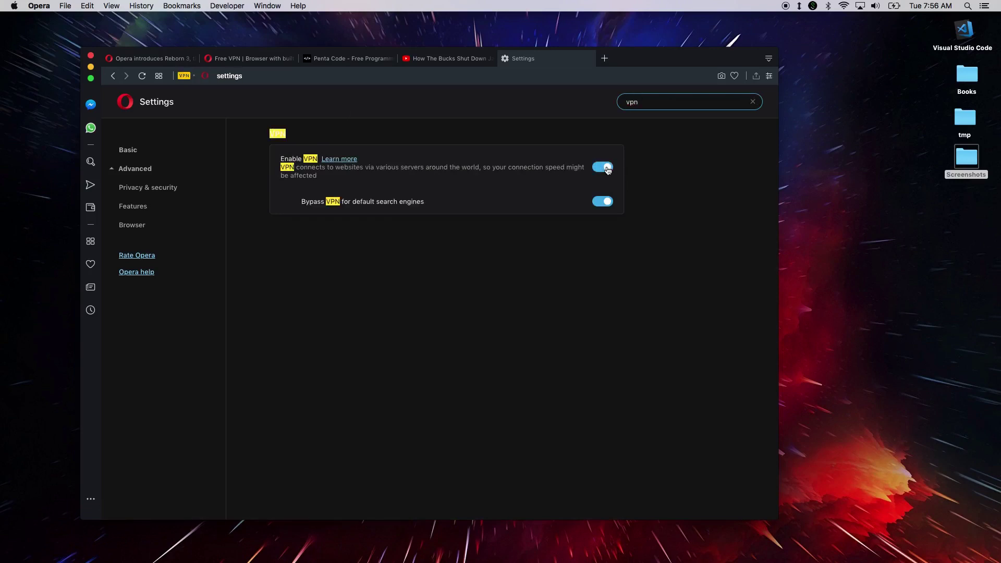
Load google.com in a new tab, then go back on the Free VPN tab.
click(254, 58)
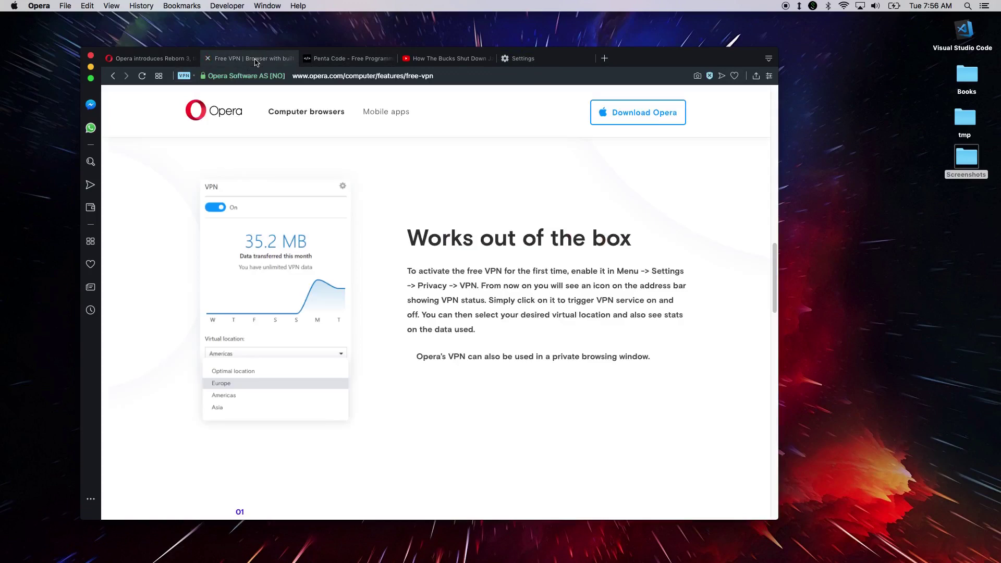
click(421, 76)
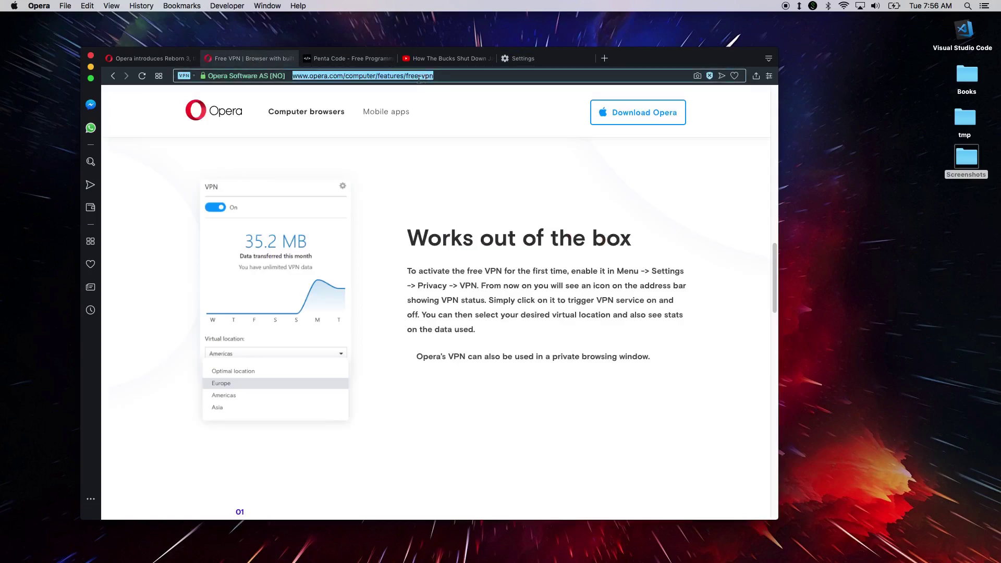
click(605, 58)
text(goog)
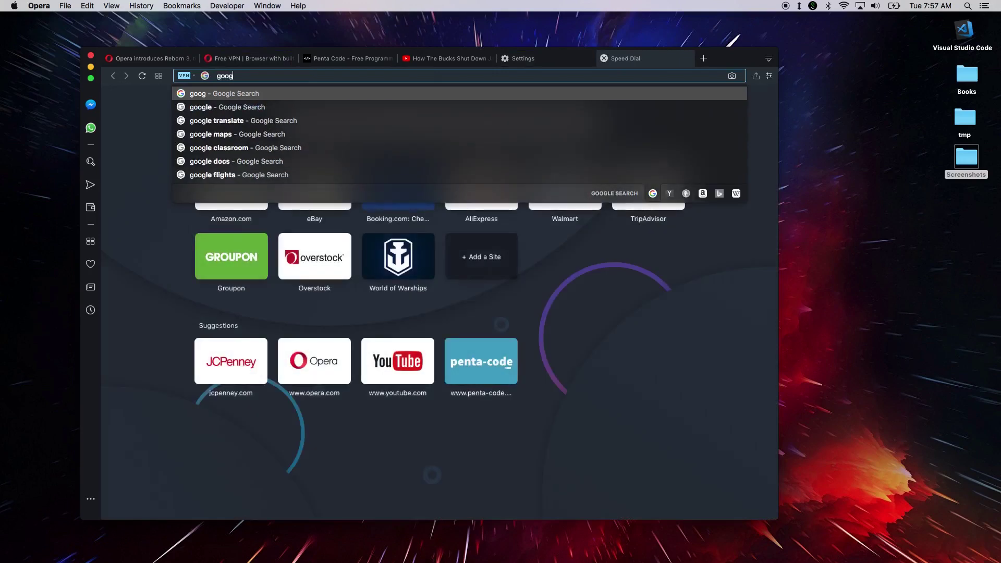
text(le.com)
key(Return)
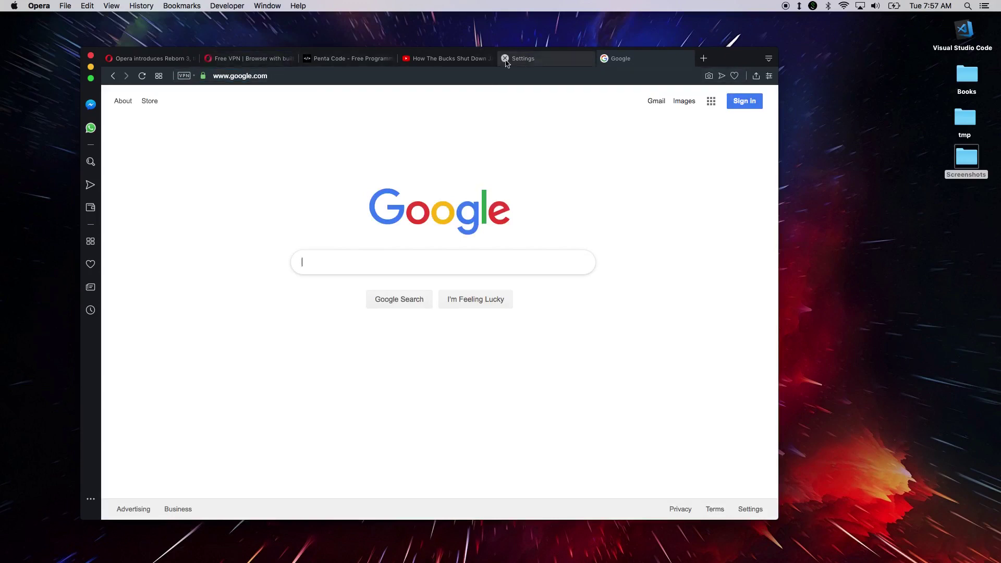
click(523, 58)
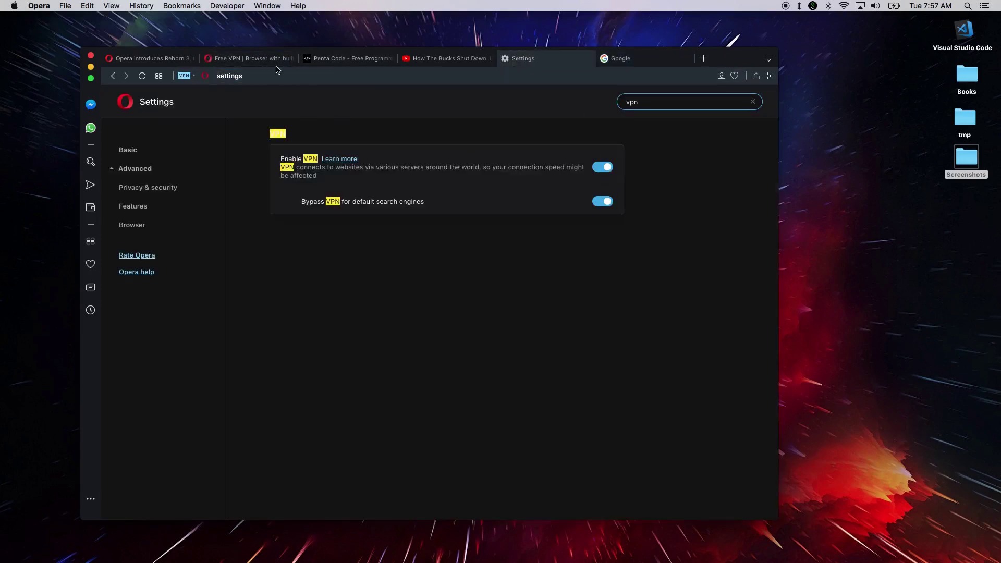
click(250, 59)
click(112, 76)
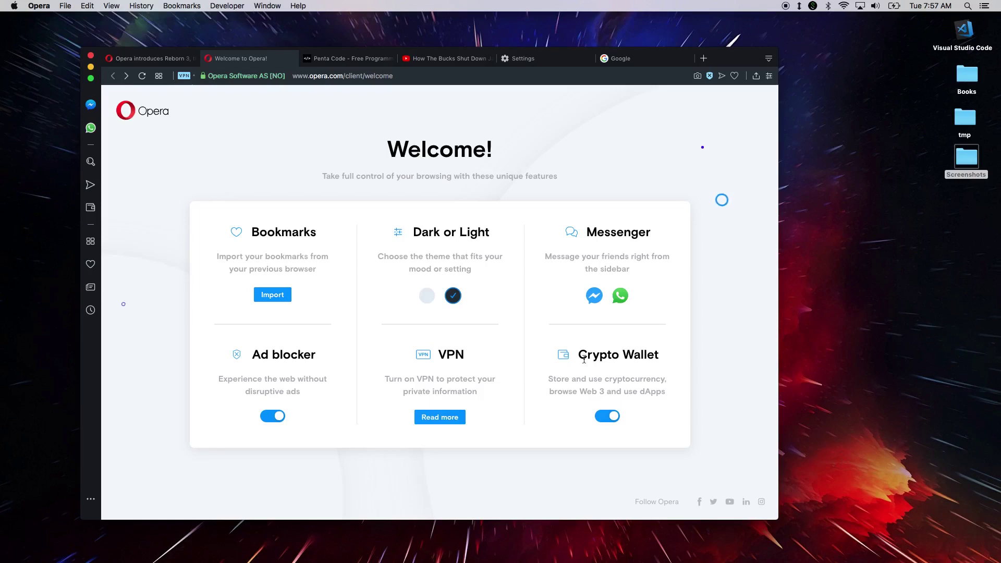
Switch to the Google tab and select its address bar for a new search.
click(626, 57)
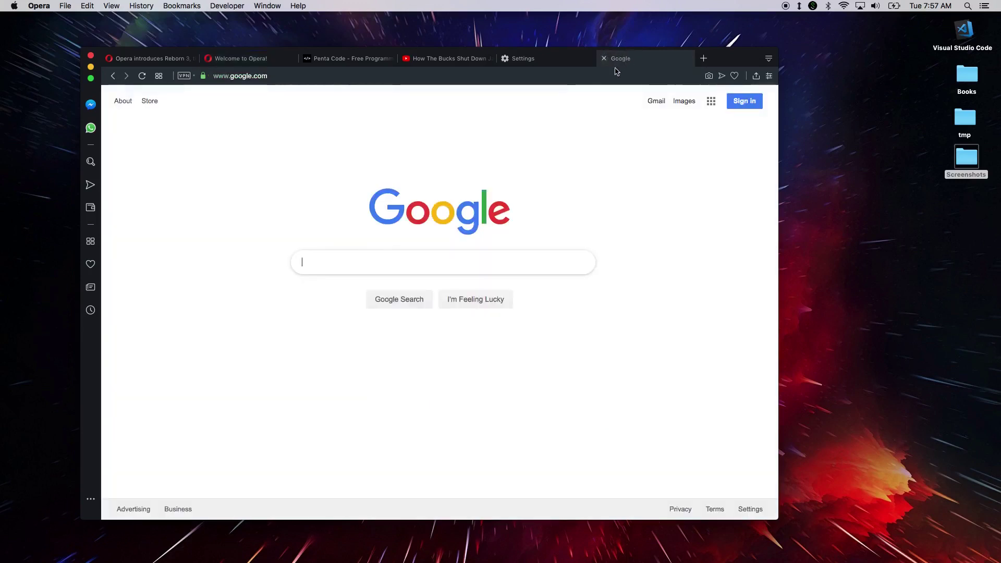
click(596, 76)
text(countdown3d)
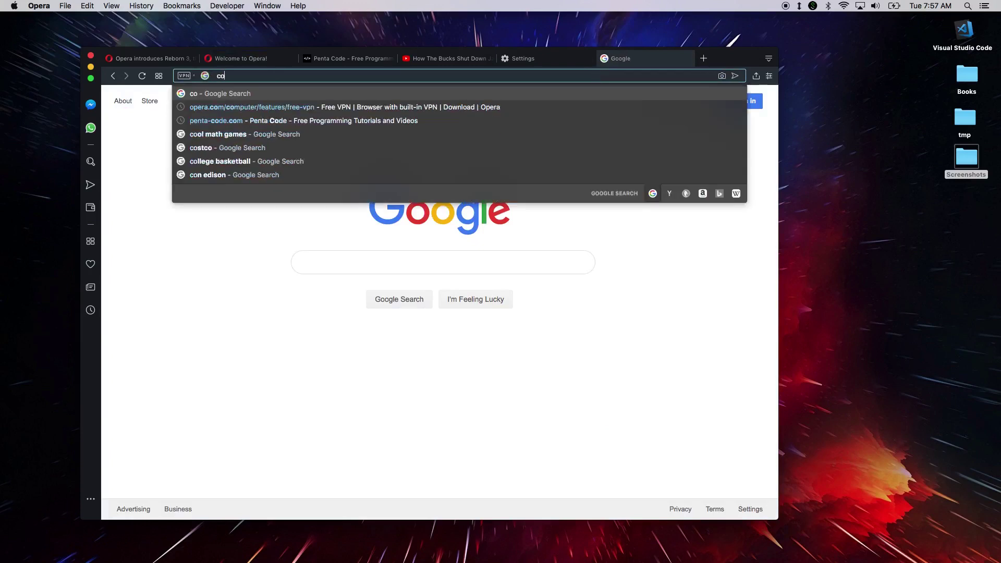
Search for countdown3d, open the Countdown3D site, and close the Crypto Wallet panel.
key(Return)
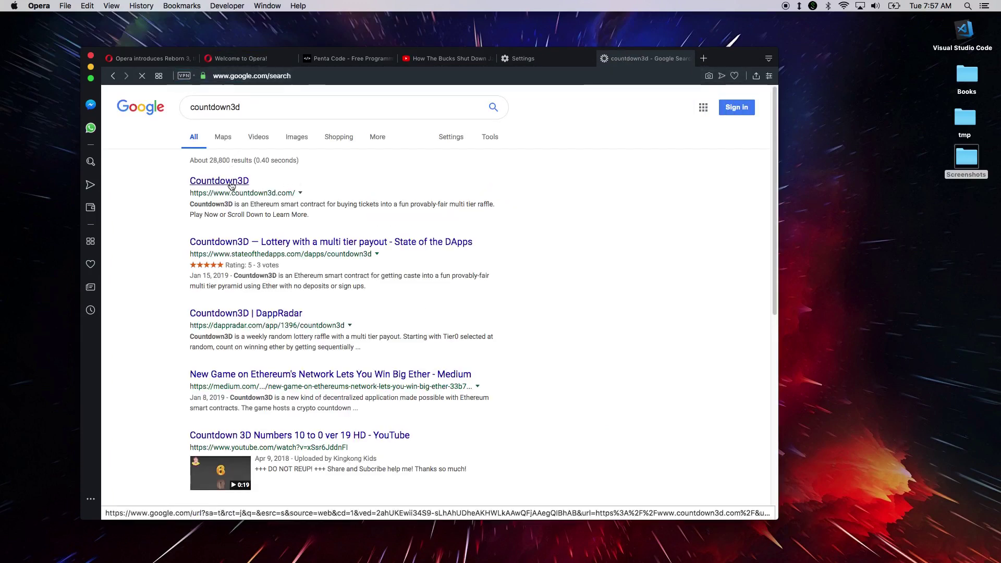
click(232, 185)
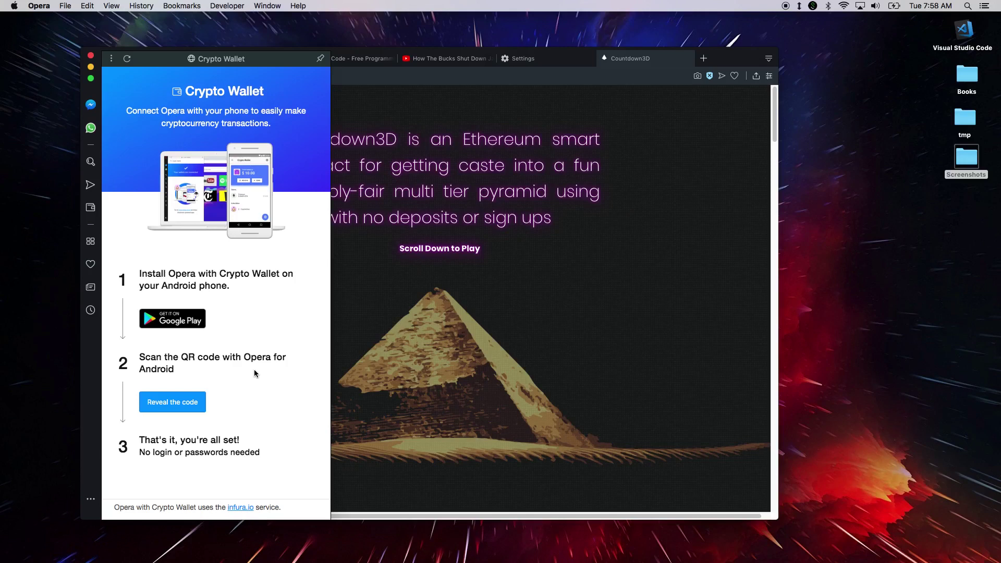
click(615, 291)
scroll(614, 291, down, 2)
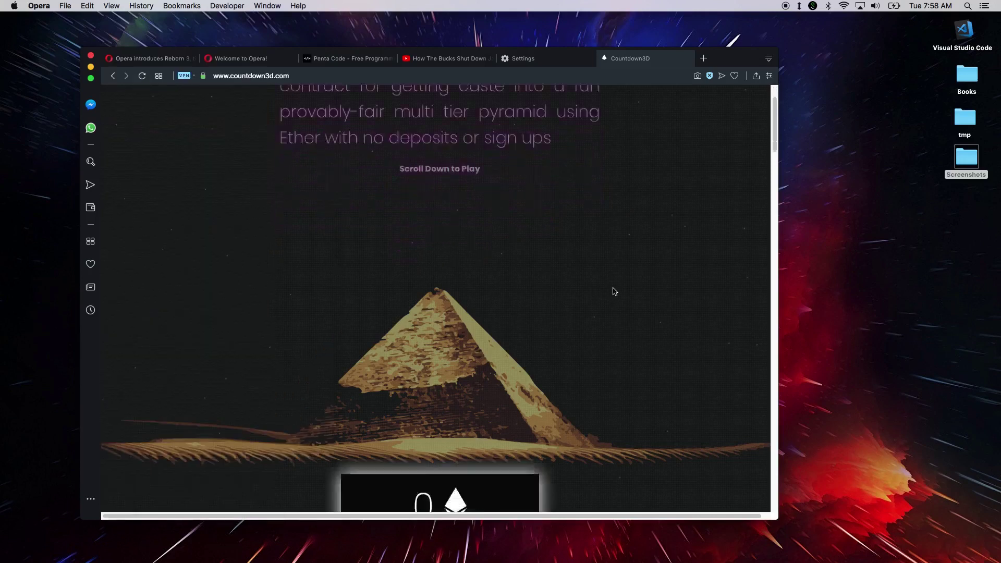
scroll(614, 291, down, 5)
scroll(615, 291, down, 5)
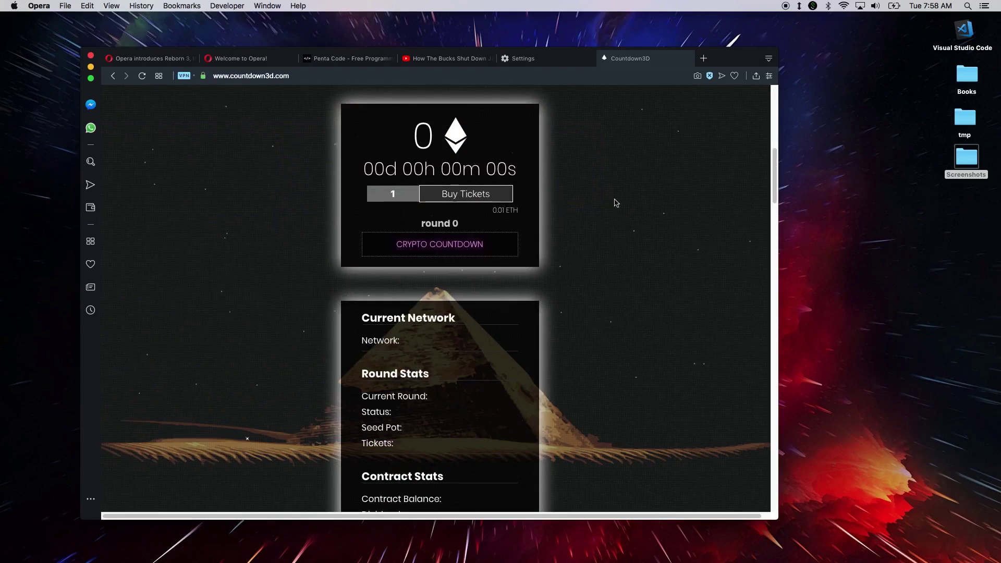
scroll(597, 267, down, 2)
scroll(598, 266, down, 4)
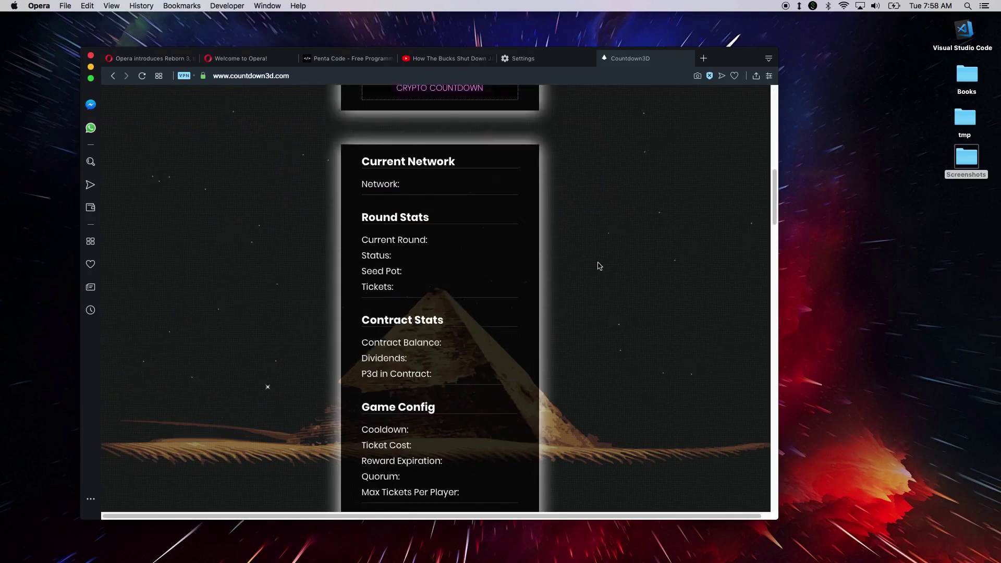
scroll(597, 267, down, 4)
scroll(599, 267, up, 4)
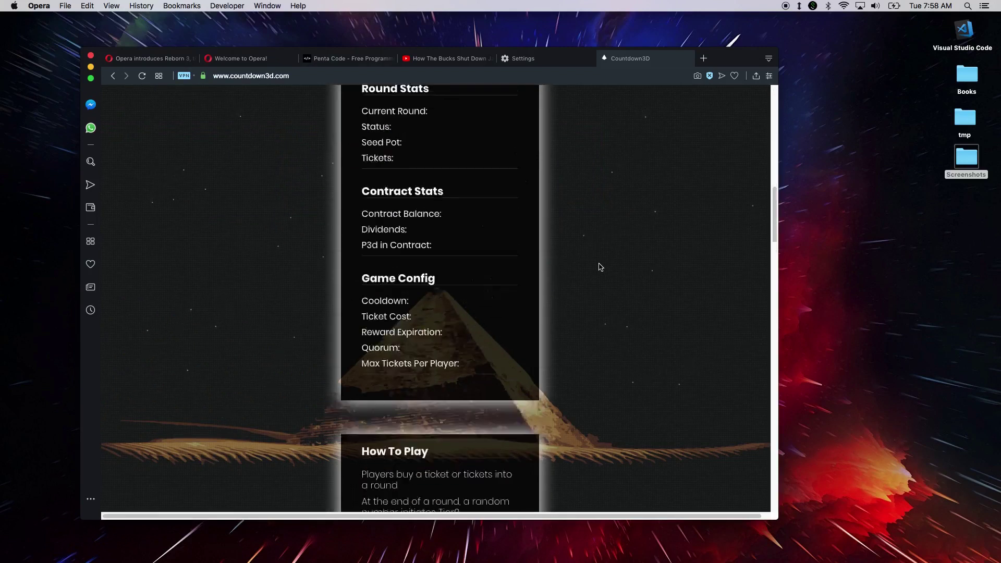
scroll(599, 266, up, 8)
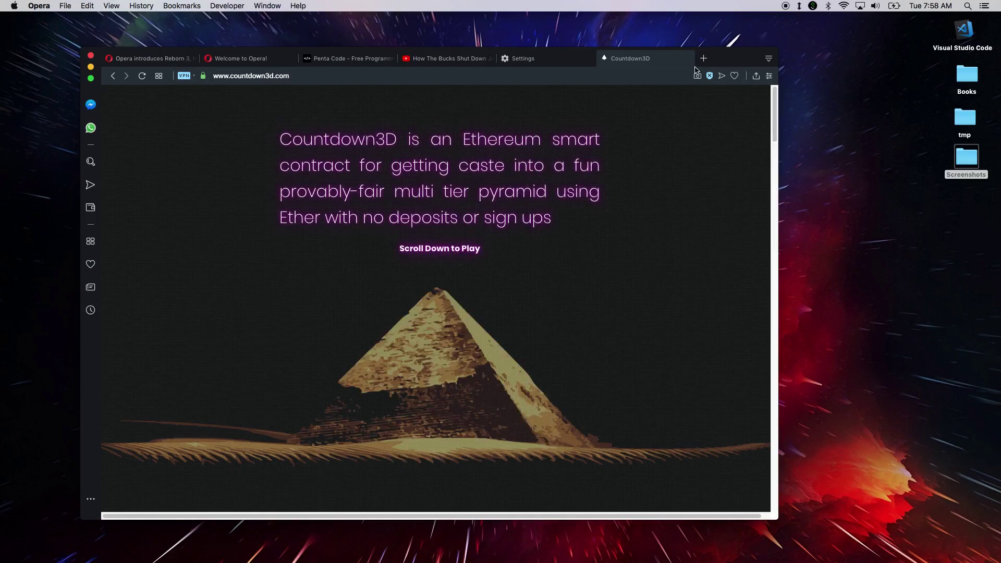
On the Welcome tab, open and close the instant search overlay, then the My Flow panel.
mouse_move(604, 59)
click(243, 58)
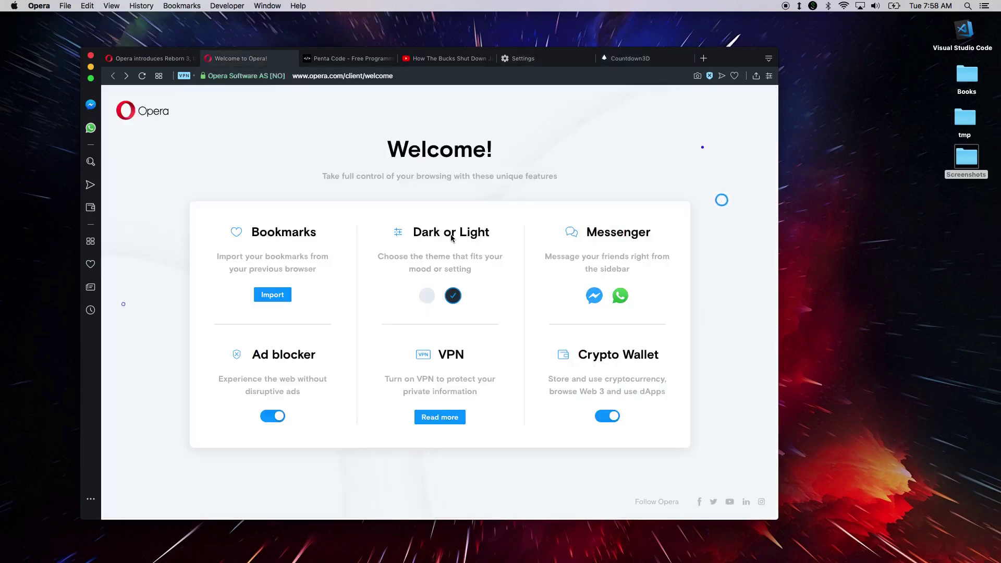
click(91, 163)
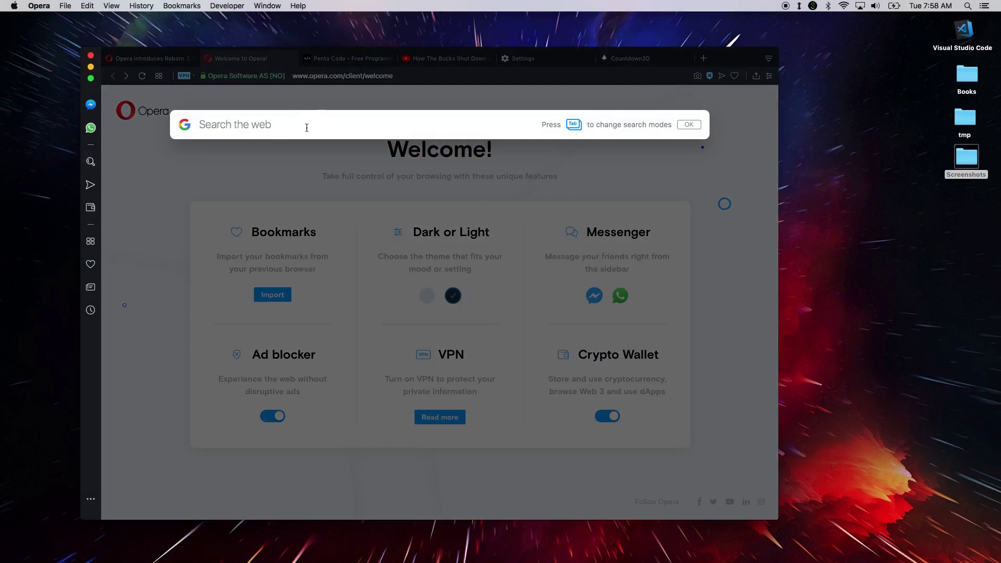
click(90, 161)
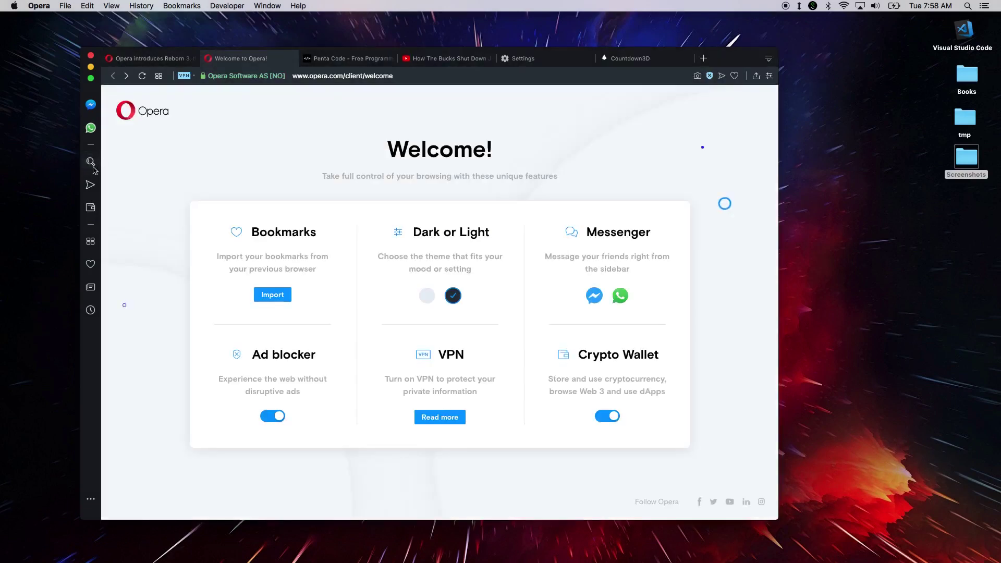
click(91, 184)
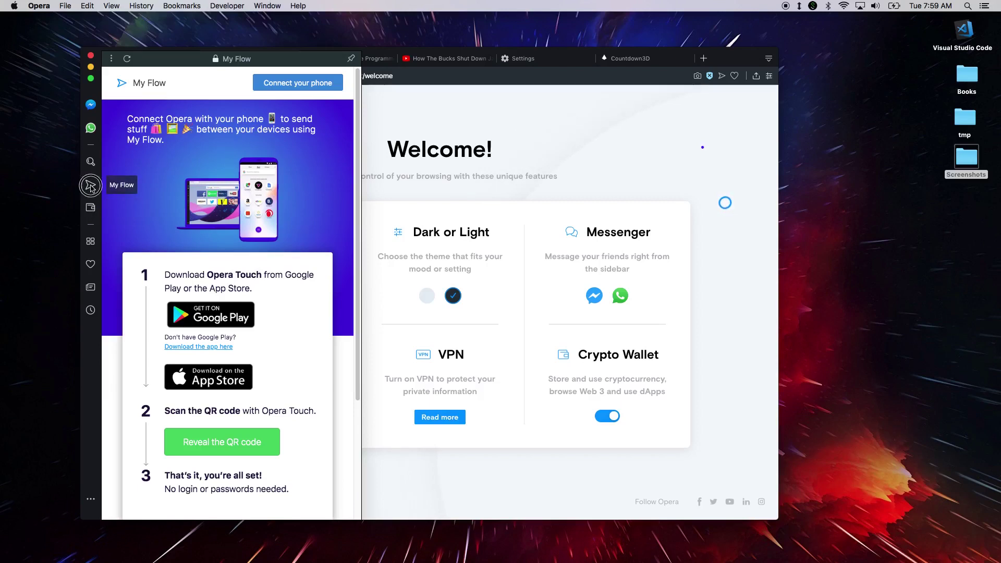
click(91, 185)
Open a new Speed Dial tab, view the Personal News feed, then close that tab.
click(91, 241)
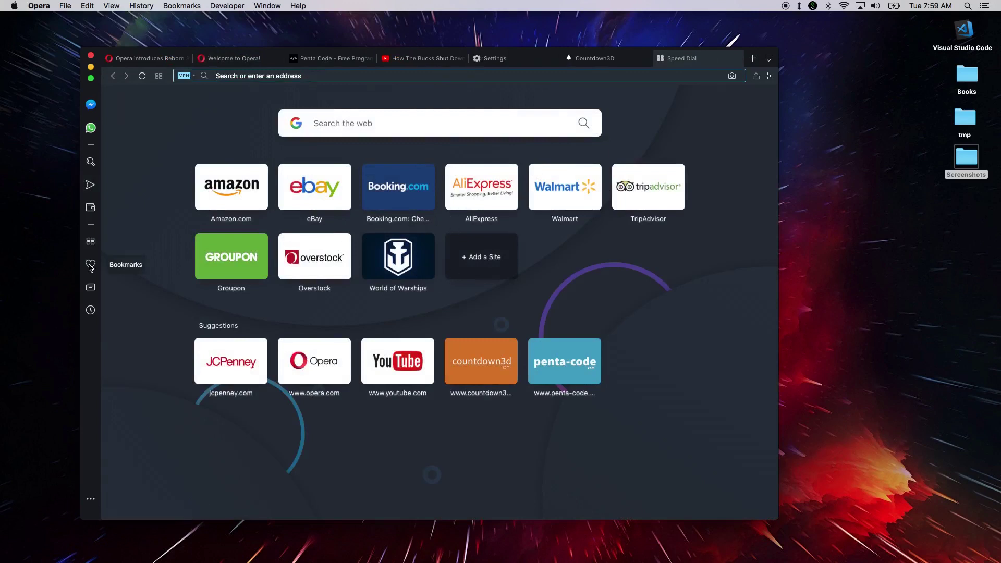
click(89, 286)
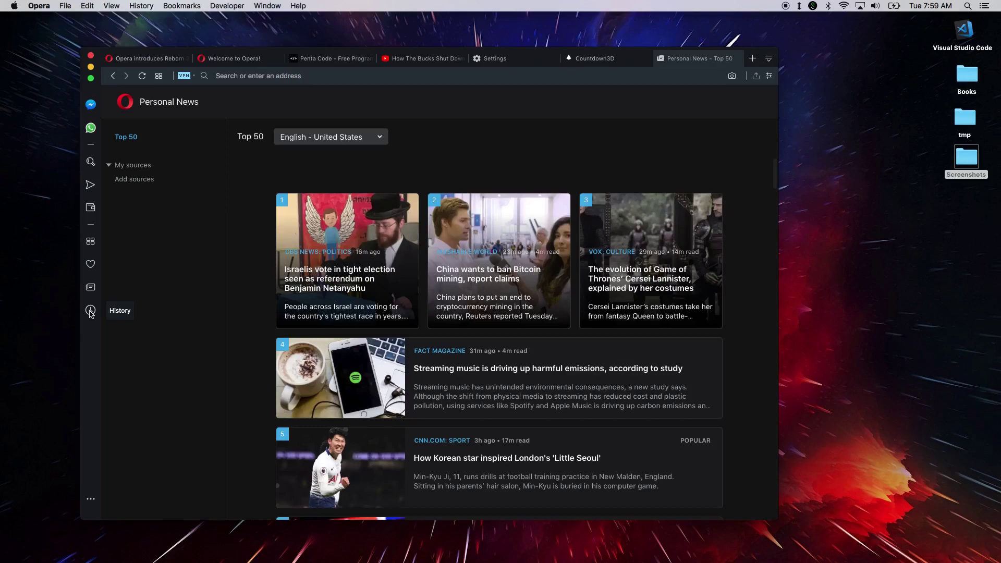
click(660, 59)
Inspect the Welcome page in DevTools' Performance, Elements and Console panels, close DevTools, then show Penta Code.
right_click(612, 130)
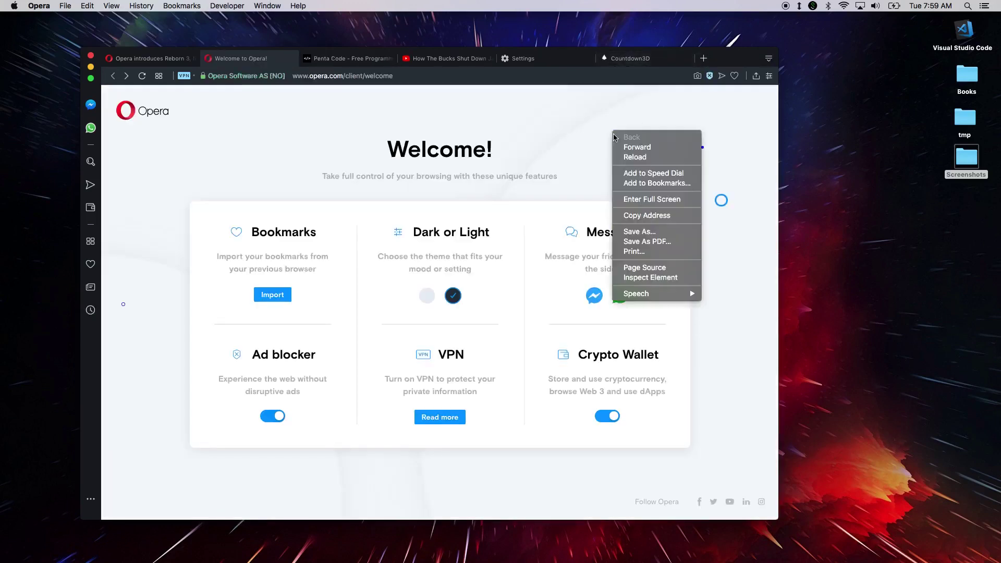
click(661, 279)
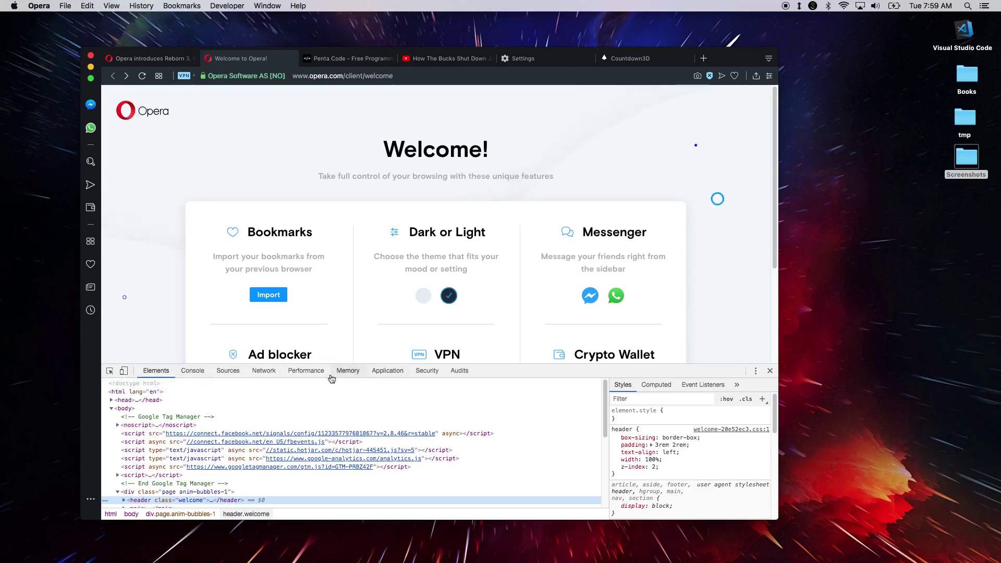
click(305, 371)
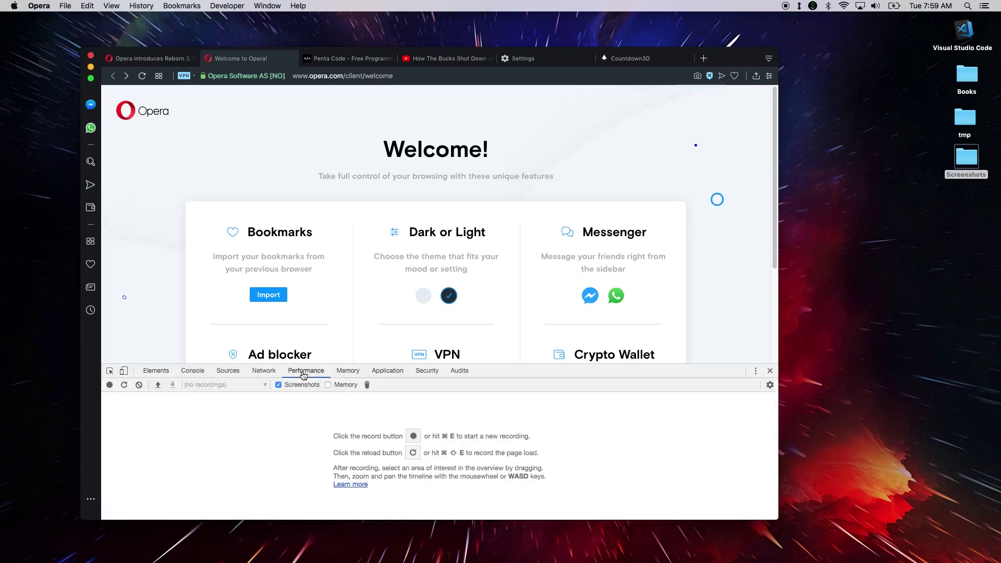
click(155, 371)
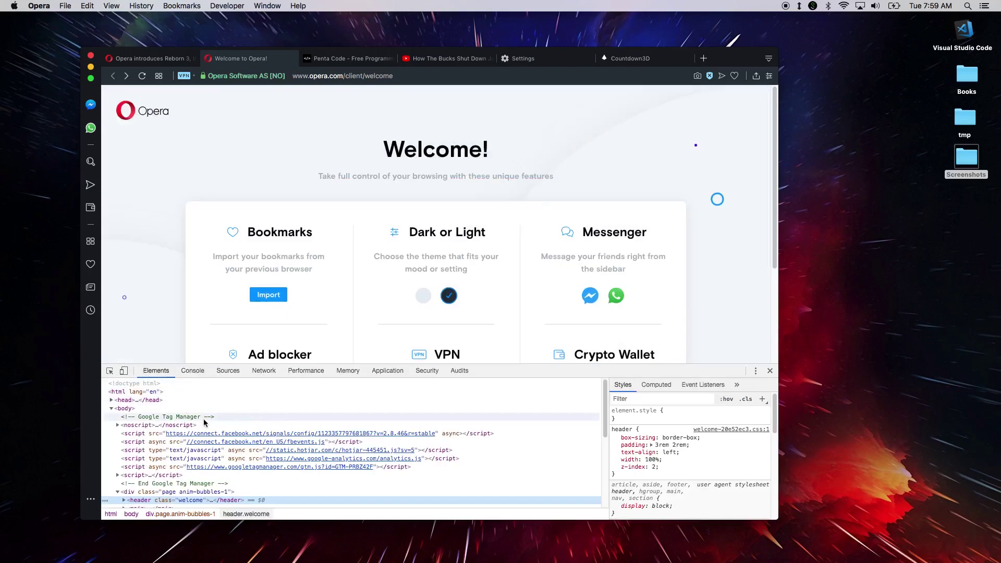
scroll(211, 442, down, 5)
scroll(216, 445, down, 3)
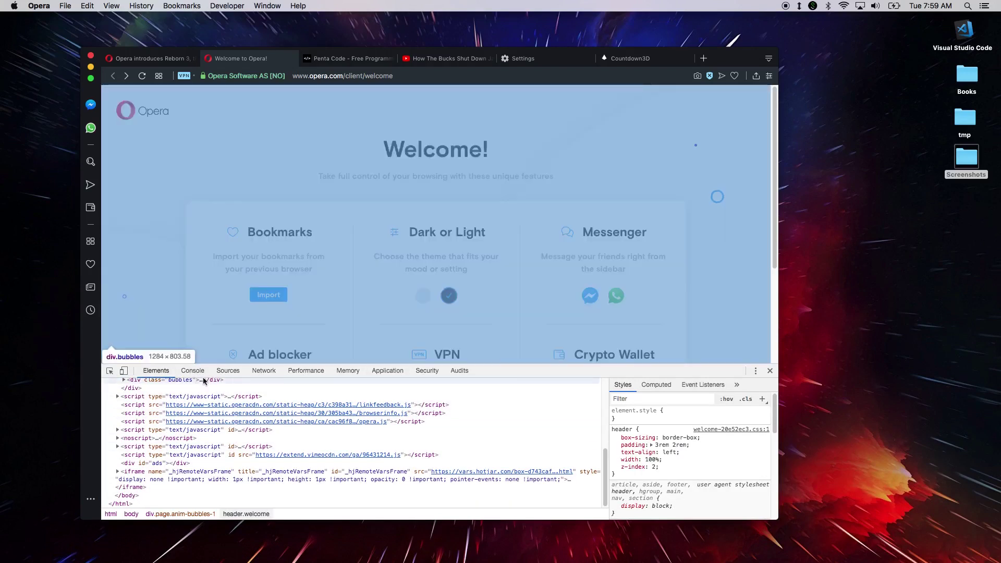
click(193, 370)
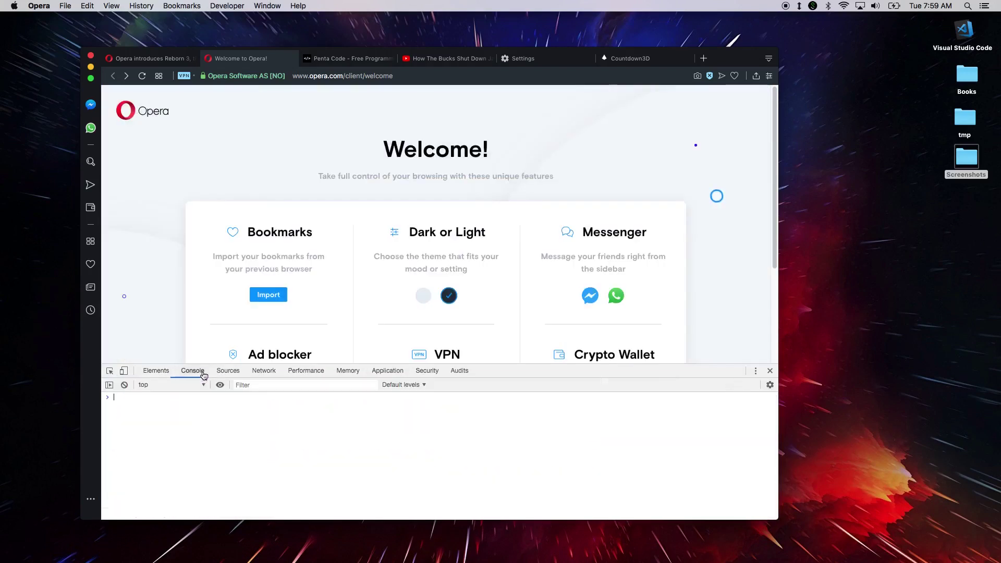
click(771, 370)
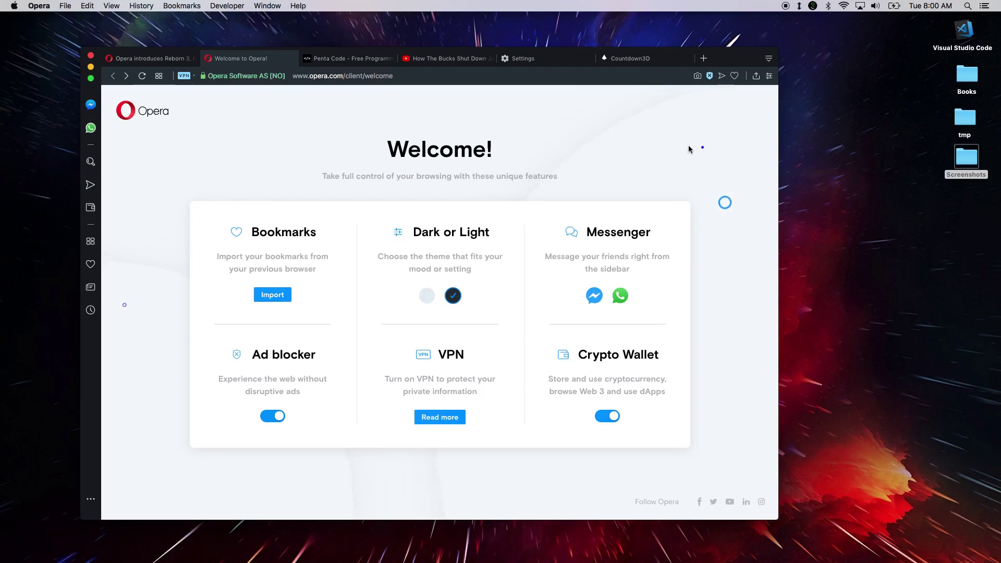
mouse_move(447, 58)
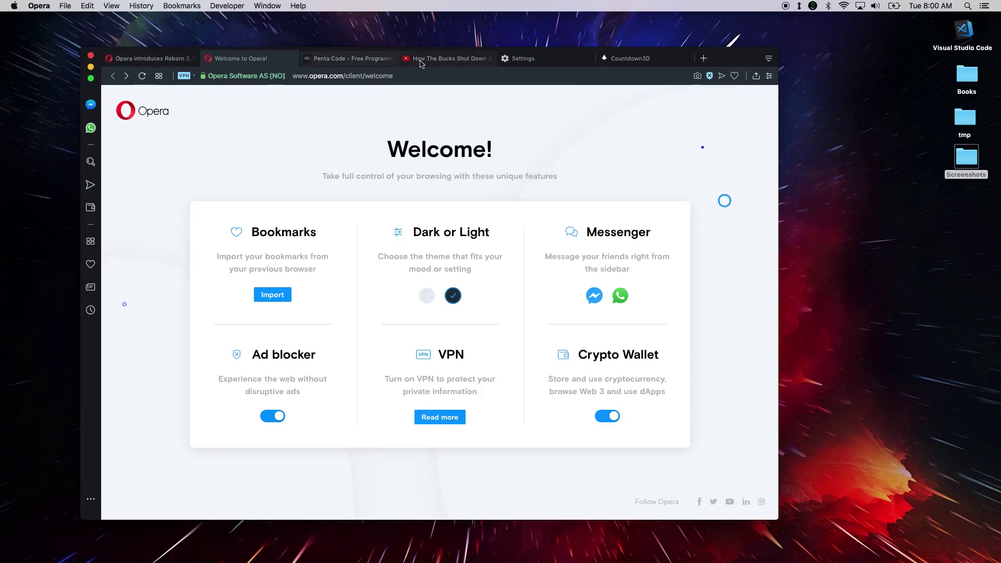
click(352, 58)
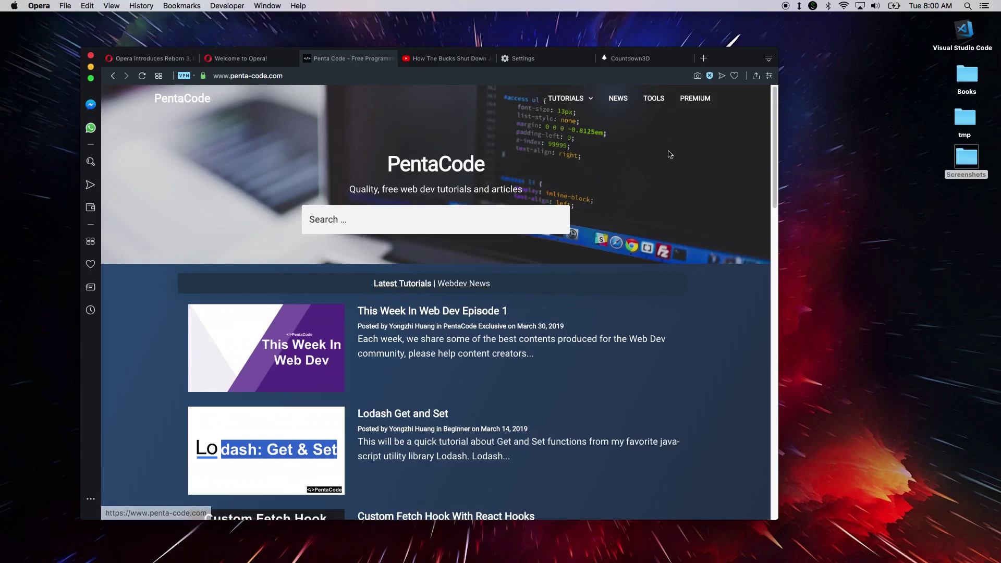
Open PentaCode's Webdev News page and focus the newsletter email field.
click(617, 99)
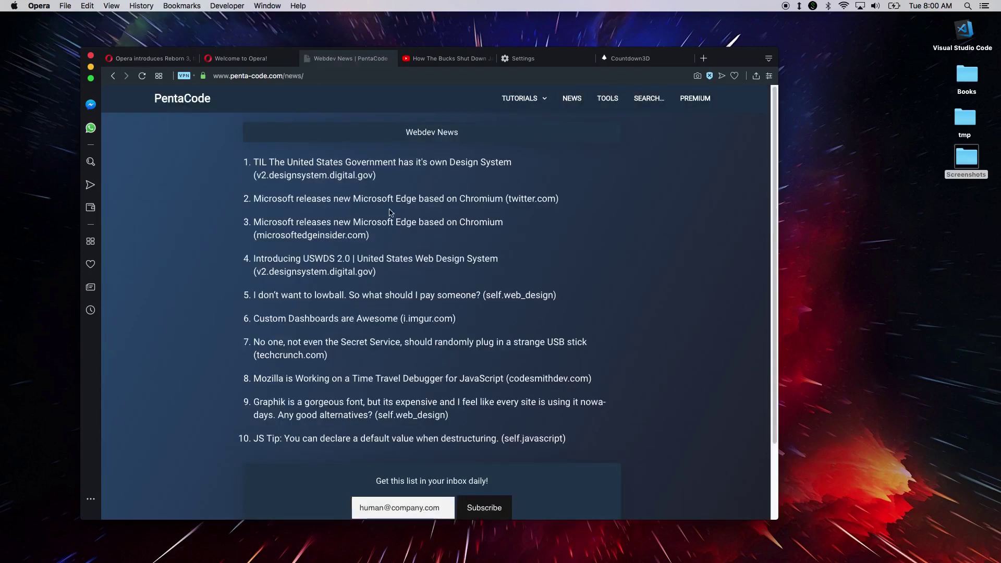
scroll(661, 227, down, 2)
scroll(668, 238, down, 1)
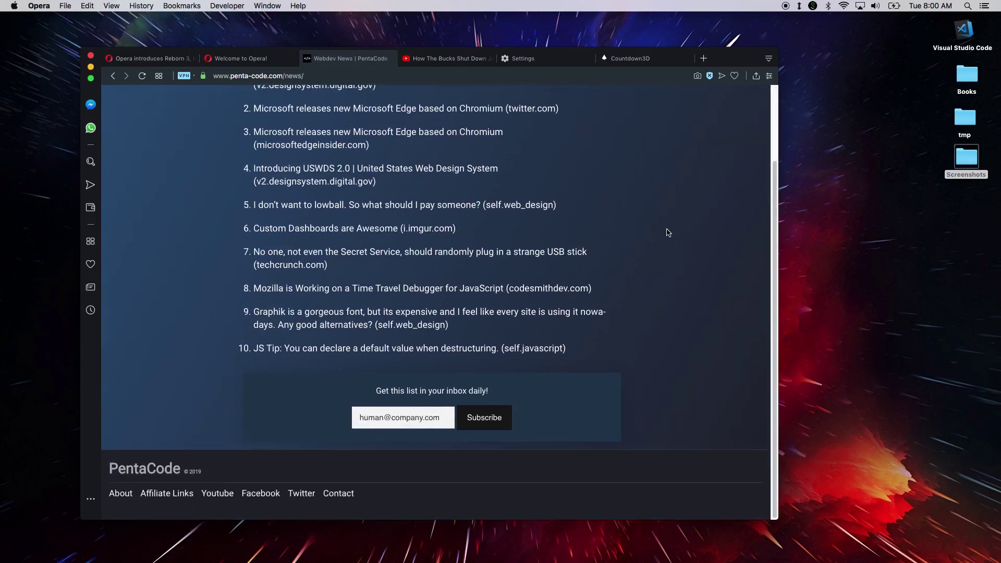
click(398, 417)
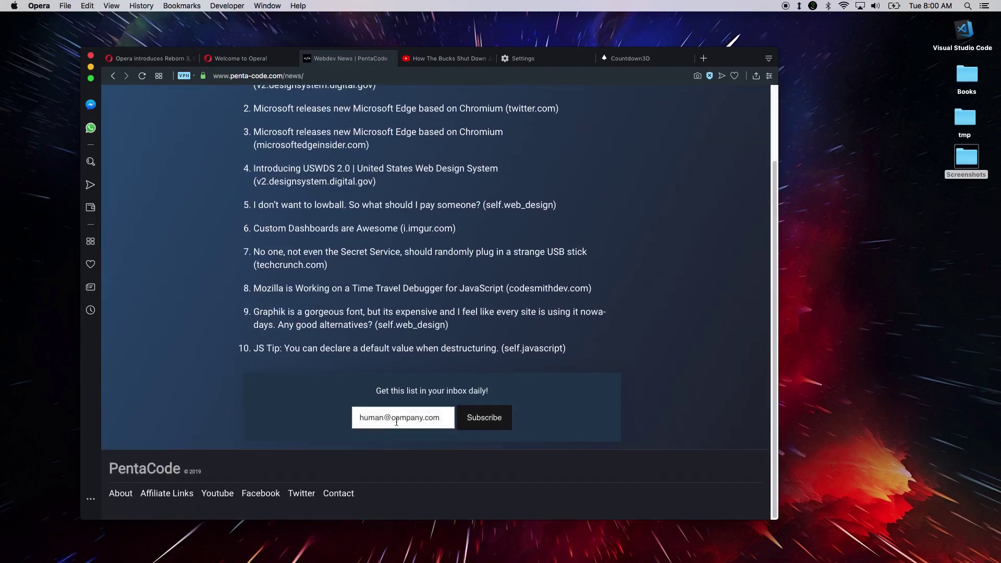